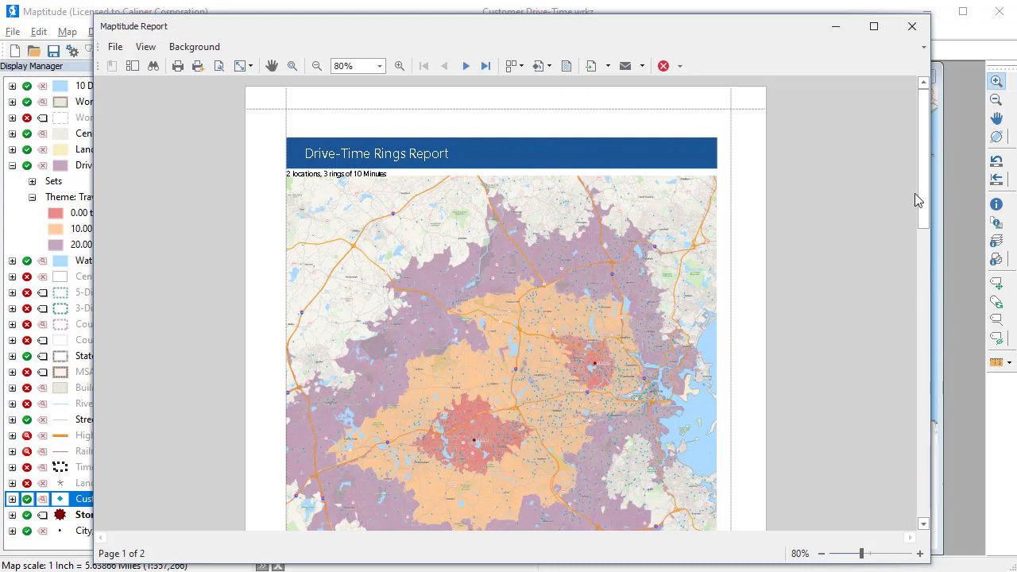
Step: Review the Drive-Time Rings Report through its last page and return to the map
{"action": "mouse_move", "coordinate": [926, 173]}
{"action": "left_mouse_down"}
{"action": "mouse_move", "coordinate": [925, 385]}
{"action": "mouse_move", "coordinate": [896, 464]}
{"action": "left_mouse_up"}
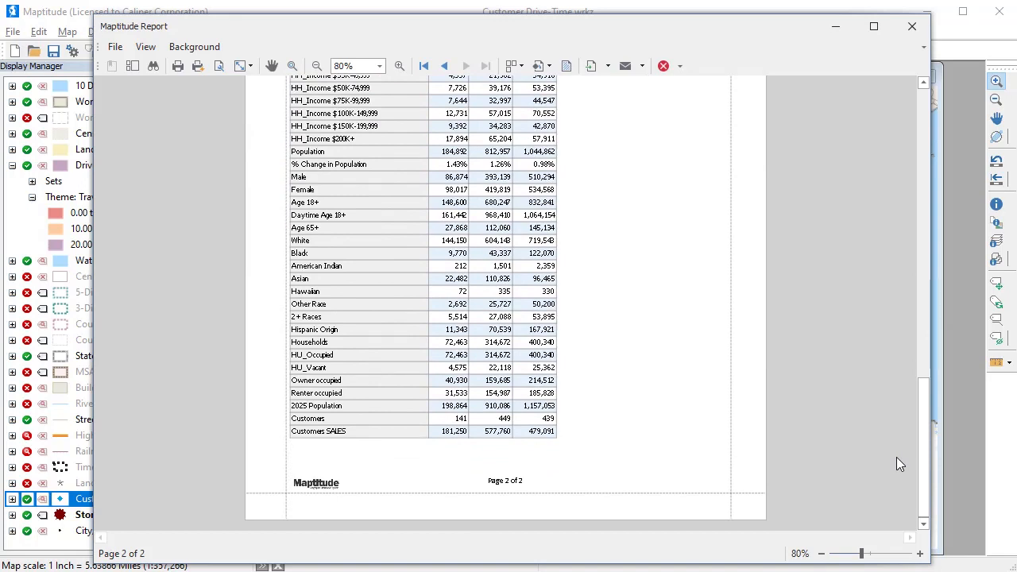
{"action": "left_click", "coordinate": [969, 391]}
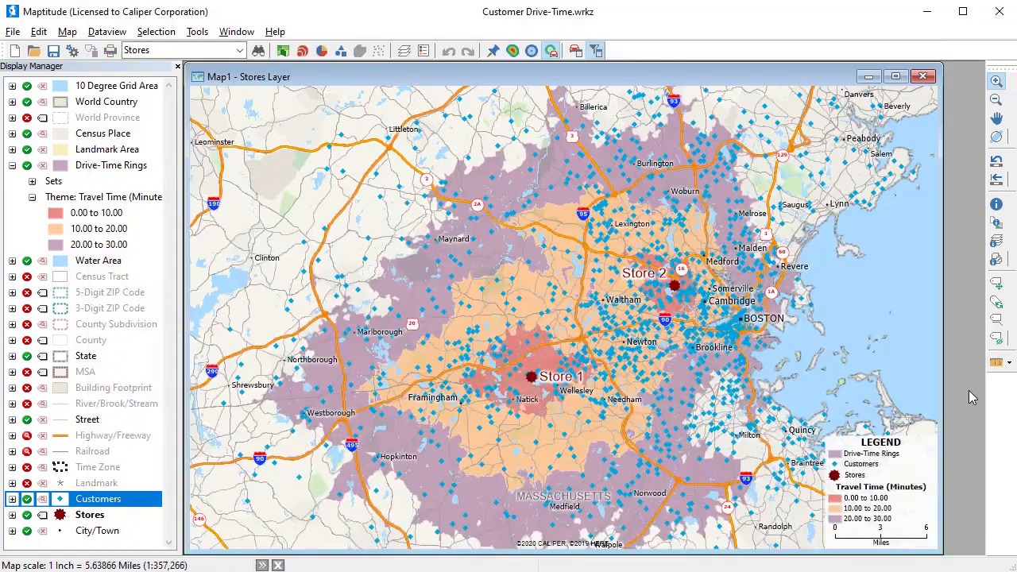
Step: Start uploading the map to Maptitude Online and log in with the account password
{"action": "left_click", "coordinate": [13, 37]}
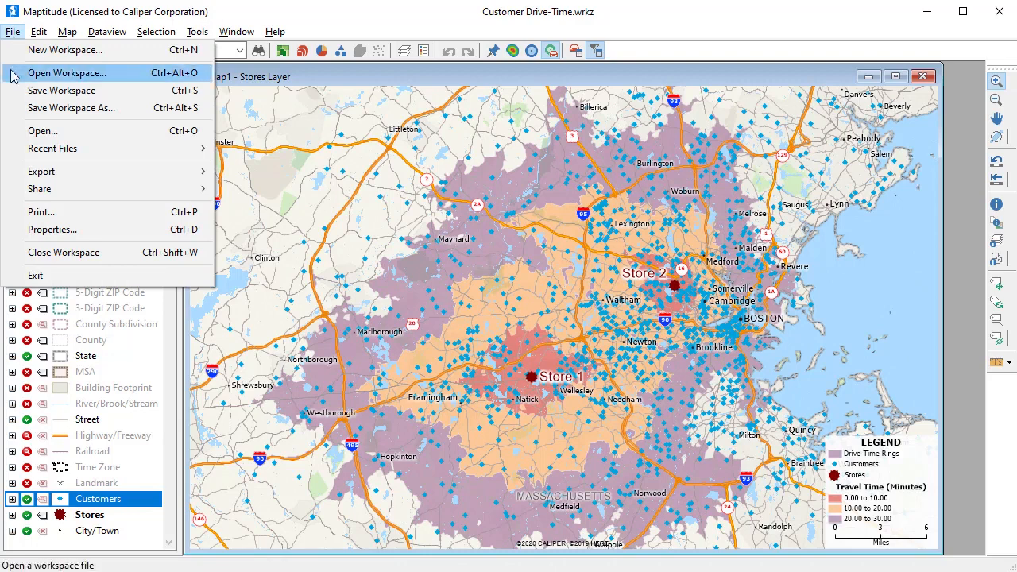
{"action": "mouse_move", "coordinate": [53, 195]}
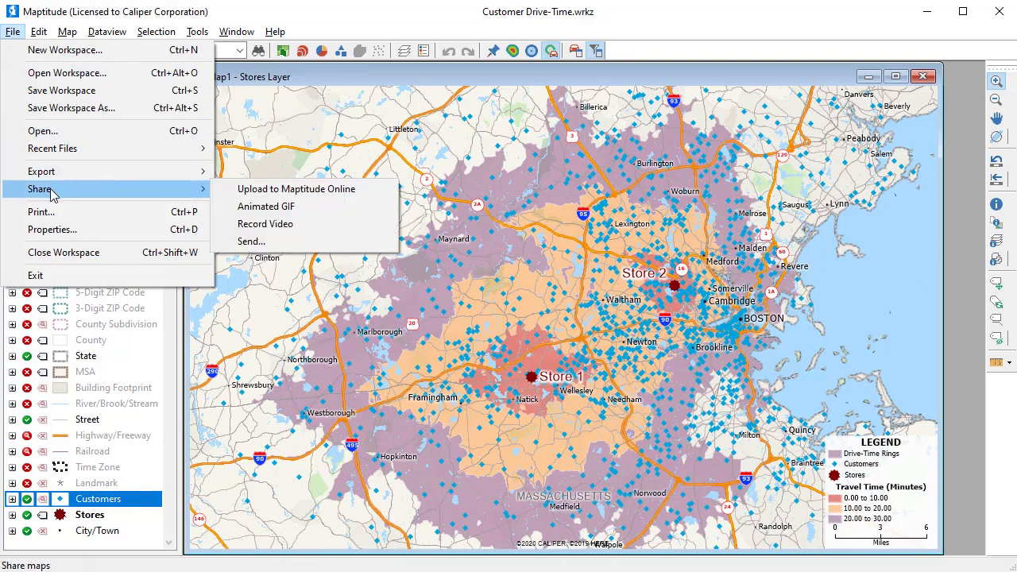
{"action": "left_click", "coordinate": [228, 194]}
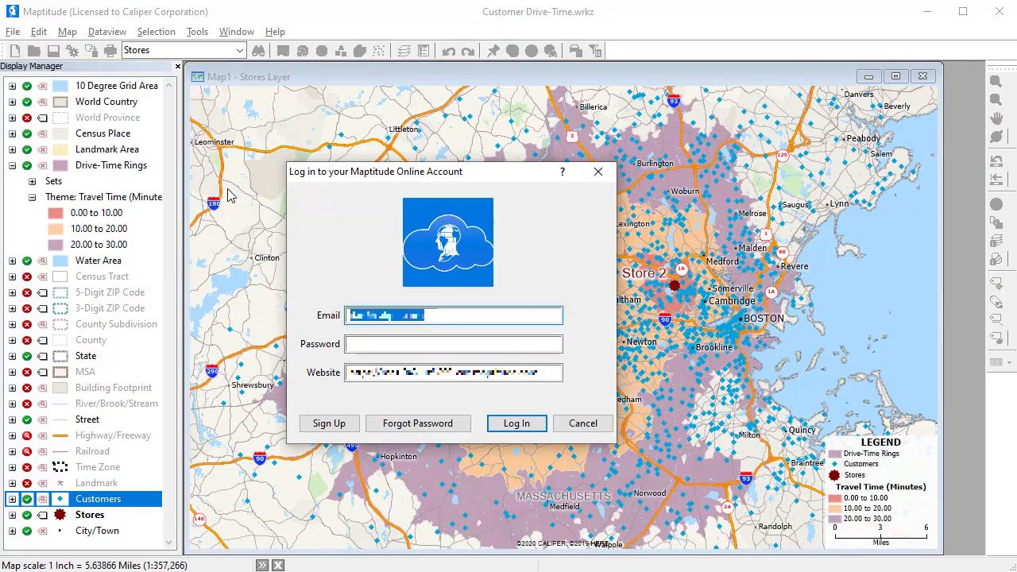
{"action": "left_click", "coordinate": [347, 345]}
{"action": "type", "text": "********"}
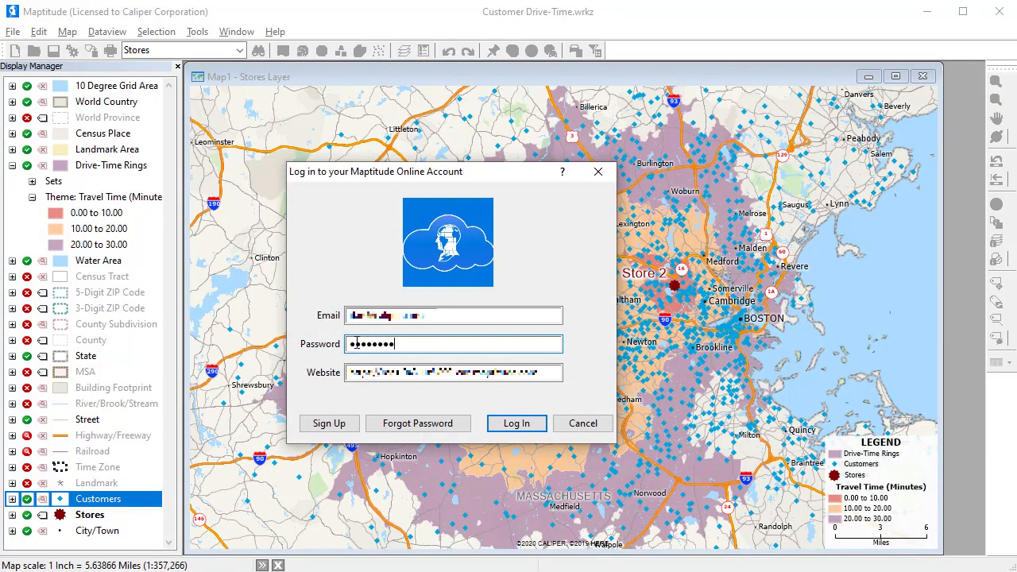
{"action": "type", "text": "*"}
{"action": "left_click", "coordinate": [517, 423]}
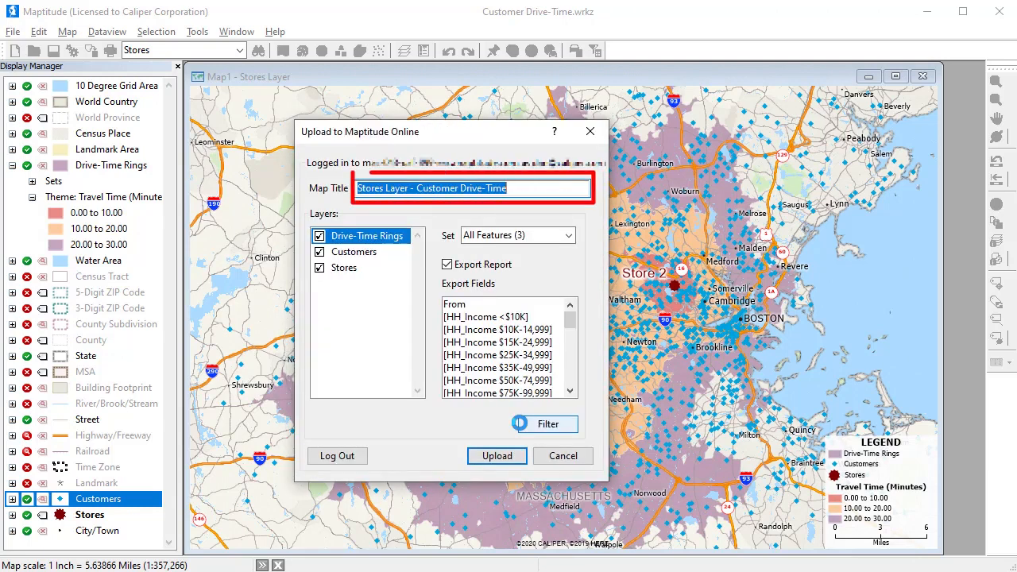
Step: Title the online map Drive Time Study Area and remove the Geocoding Precision field from the exported Customers fields
{"action": "type", "text": "Drive T"}
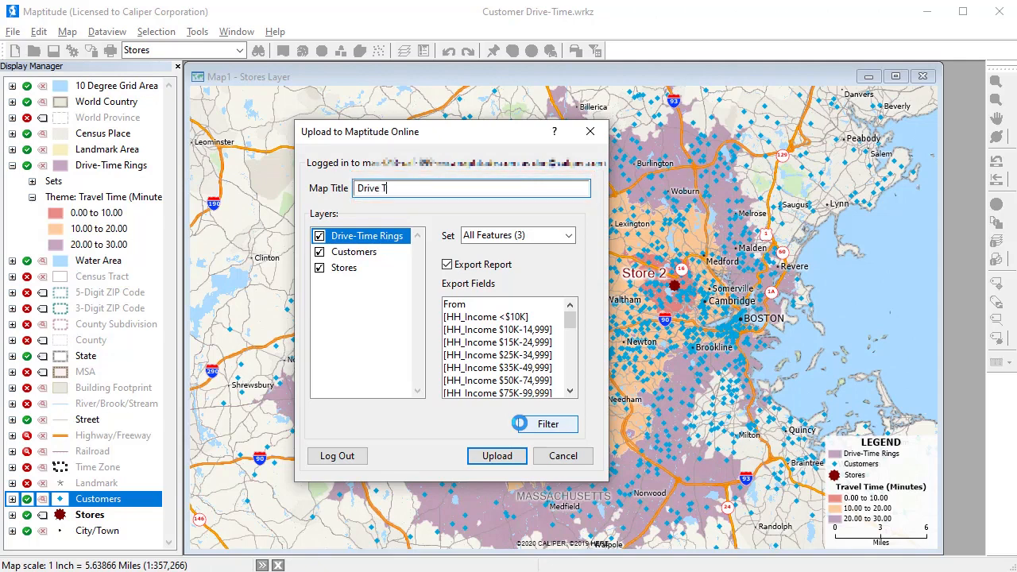
{"action": "type", "text": "ime Study Area"}
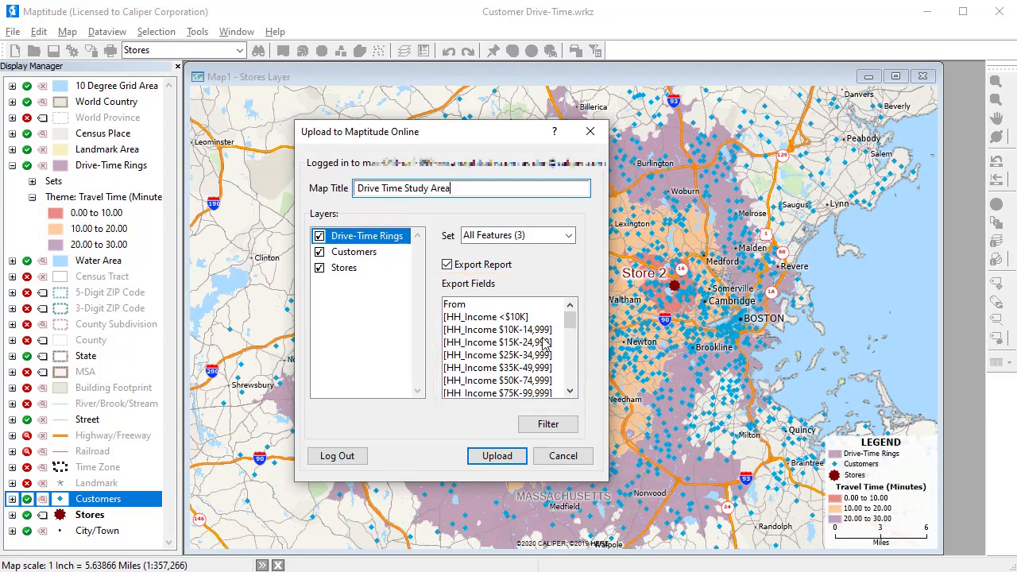
{"action": "left_click", "coordinate": [376, 254]}
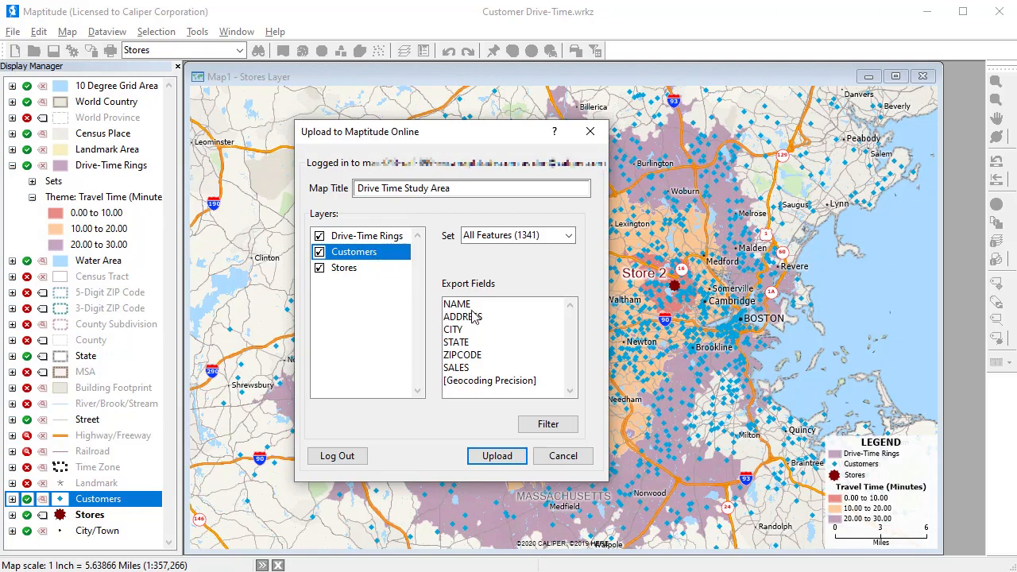
{"action": "left_click", "coordinate": [531, 427]}
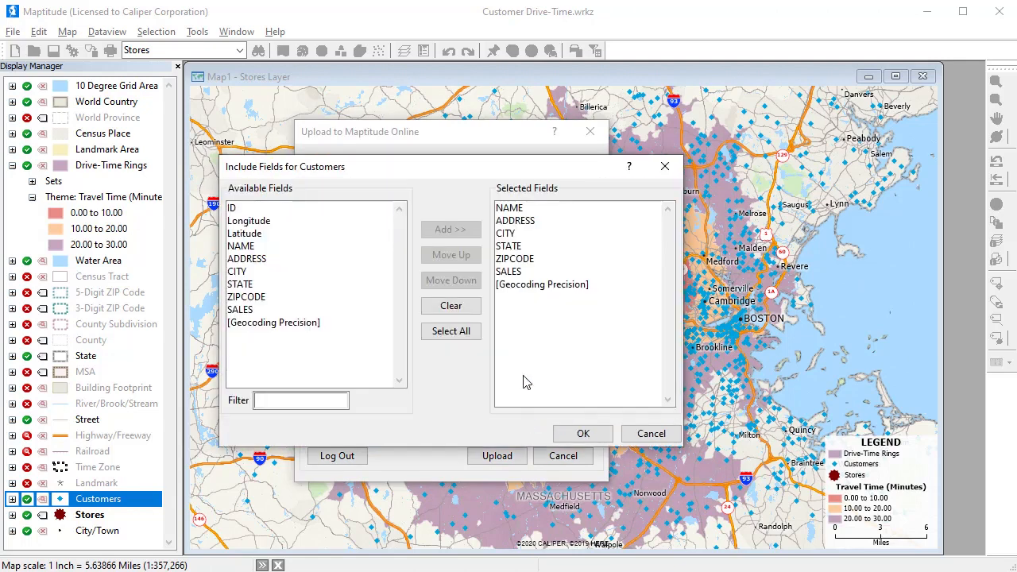
{"action": "left_click", "coordinate": [512, 286]}
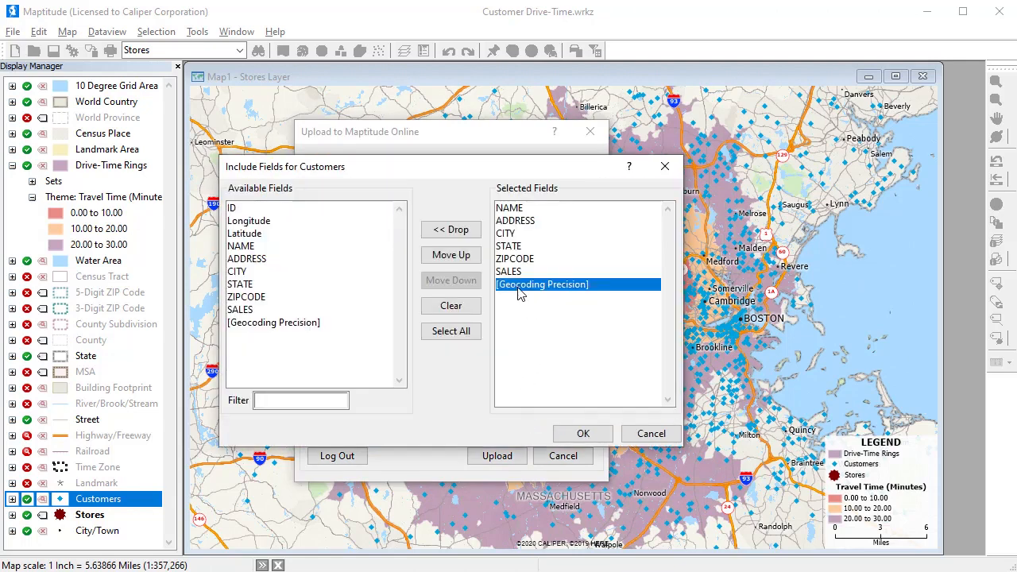
{"action": "left_click", "coordinate": [453, 230]}
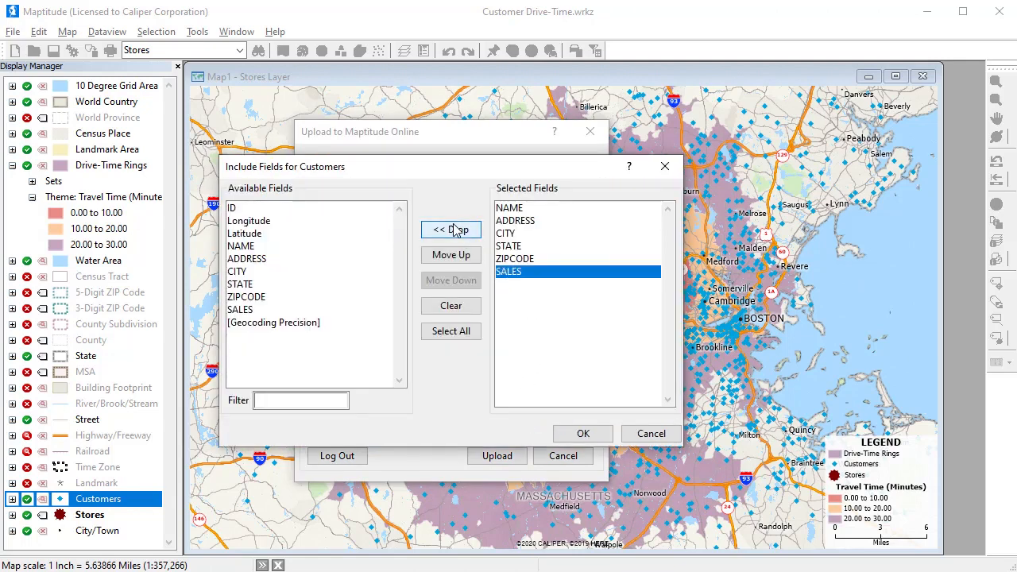
{"action": "left_click", "coordinate": [572, 434]}
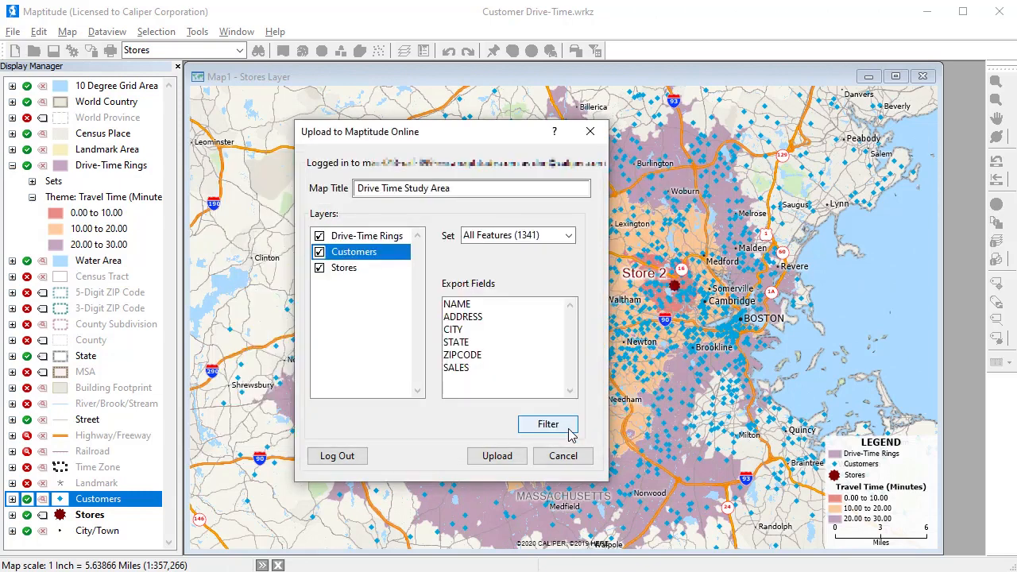
Step: Add the Customers and Customers SALES fields to the Drive-Time Rings export and upload the map
{"action": "left_click", "coordinate": [400, 241]}
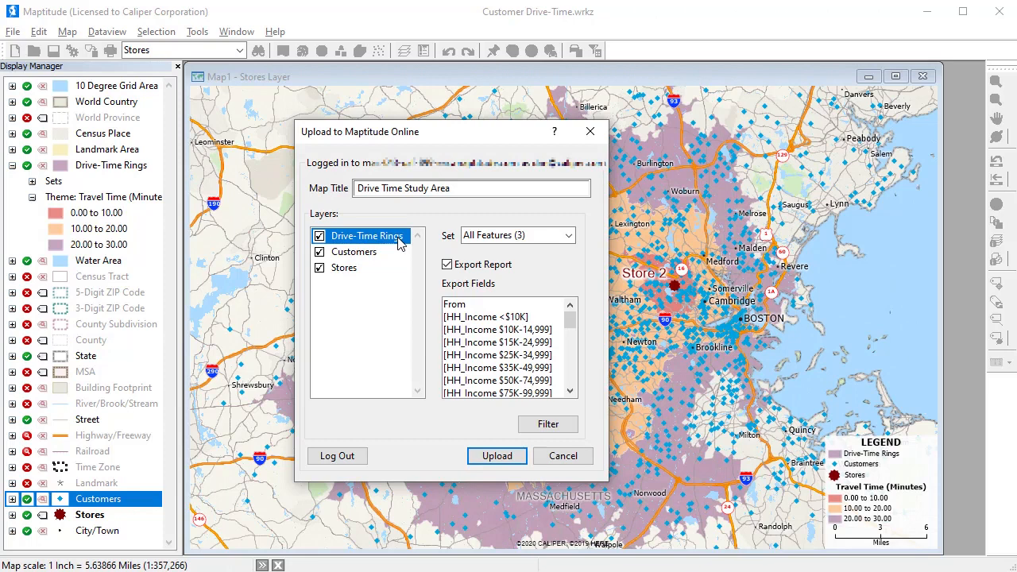
{"action": "left_click", "coordinate": [535, 425]}
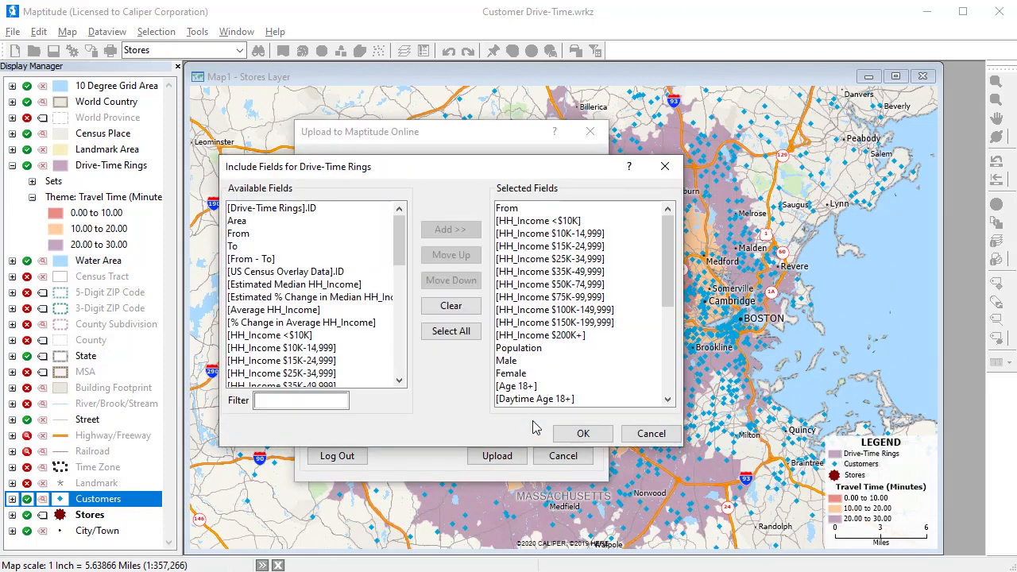
{"action": "left_click_drag", "start_coordinate": [669, 278], "coordinate": [666, 367]}
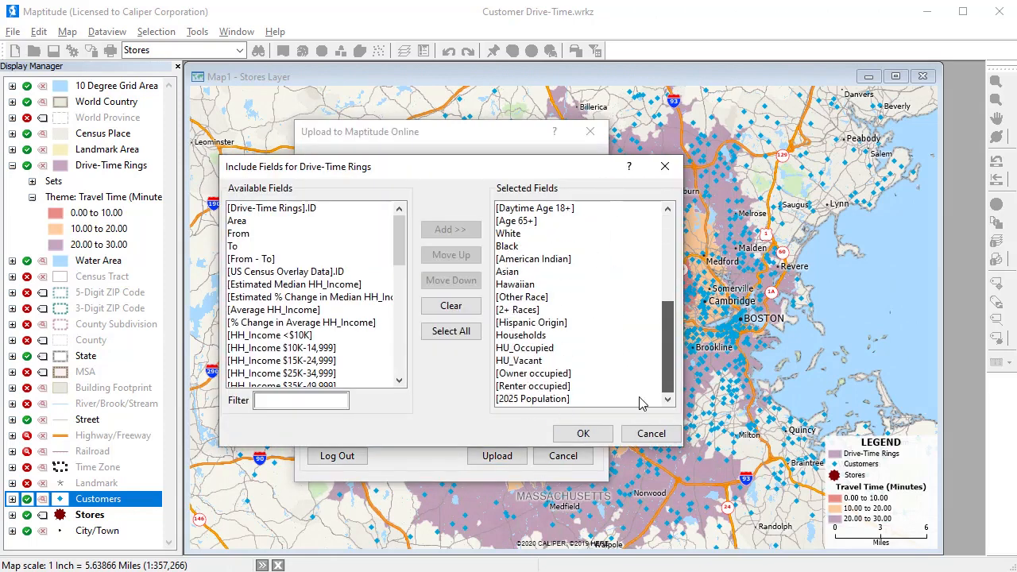
{"action": "left_click_drag", "start_coordinate": [403, 229], "coordinate": [366, 379]}
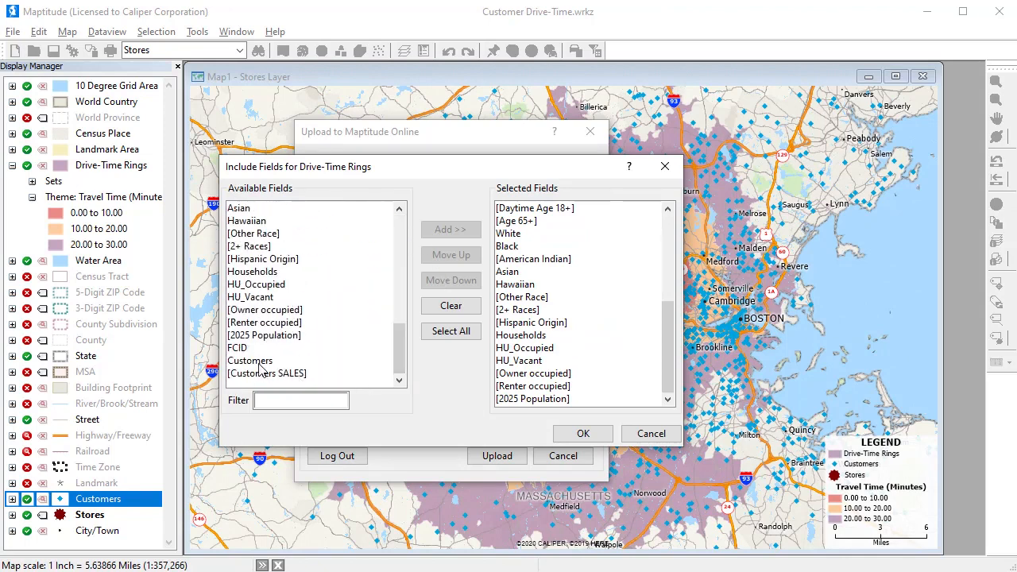
{"action": "left_click_drag", "start_coordinate": [263, 364], "coordinate": [263, 374]}
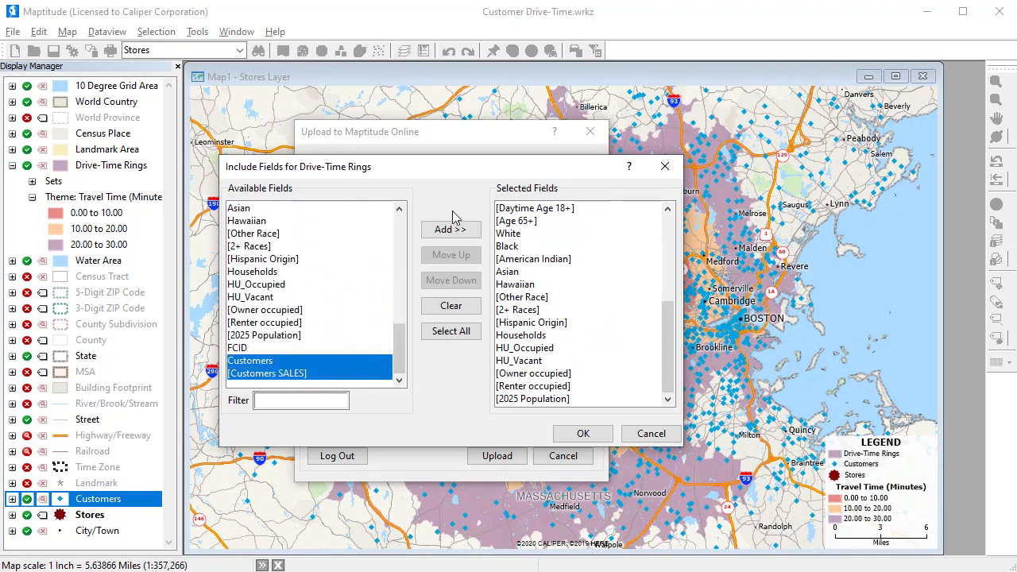
{"action": "left_click", "coordinate": [443, 231]}
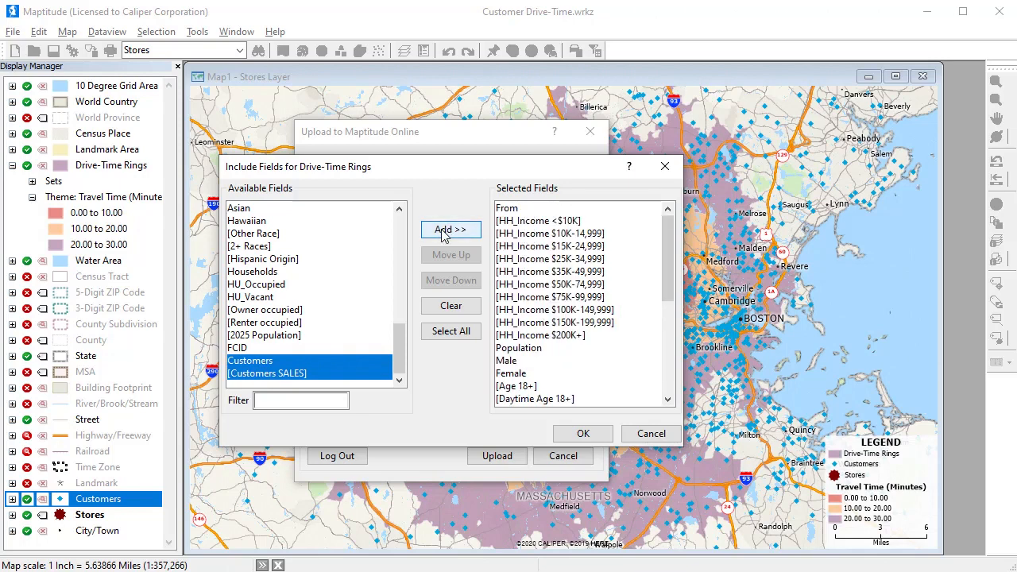
{"action": "left_click", "coordinate": [572, 435]}
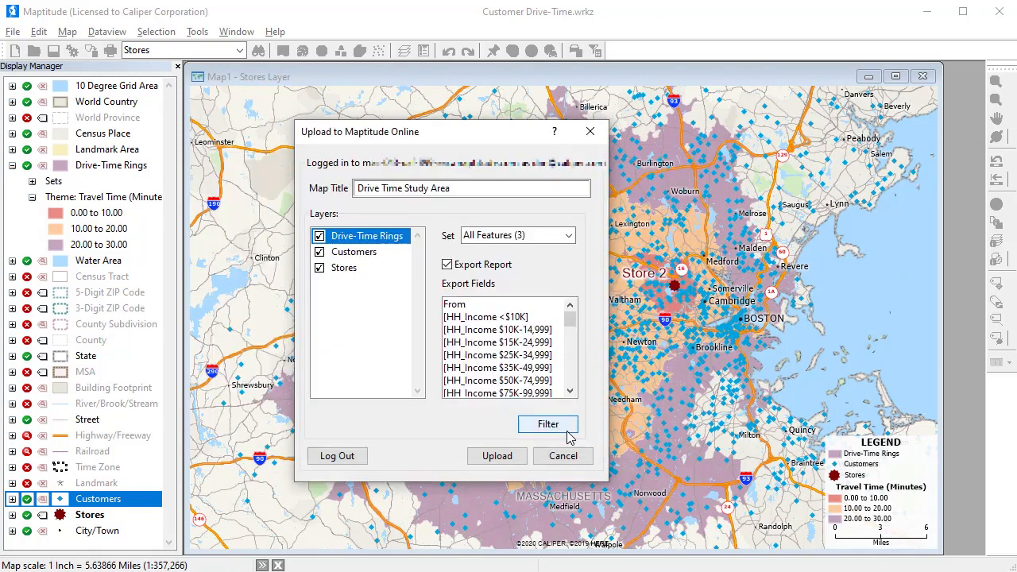
{"action": "left_click", "coordinate": [499, 457]}
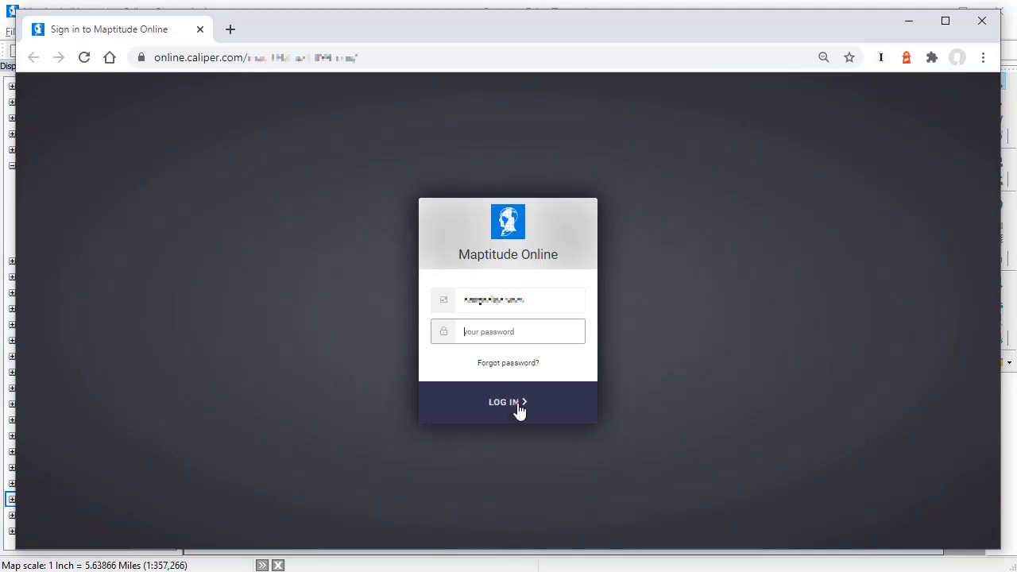
Step: Sign in to Maptitude Online in the browser by entering the account password
{"action": "type", "text": "•••••••••"}
{"action": "left_click", "coordinate": [507, 400]}
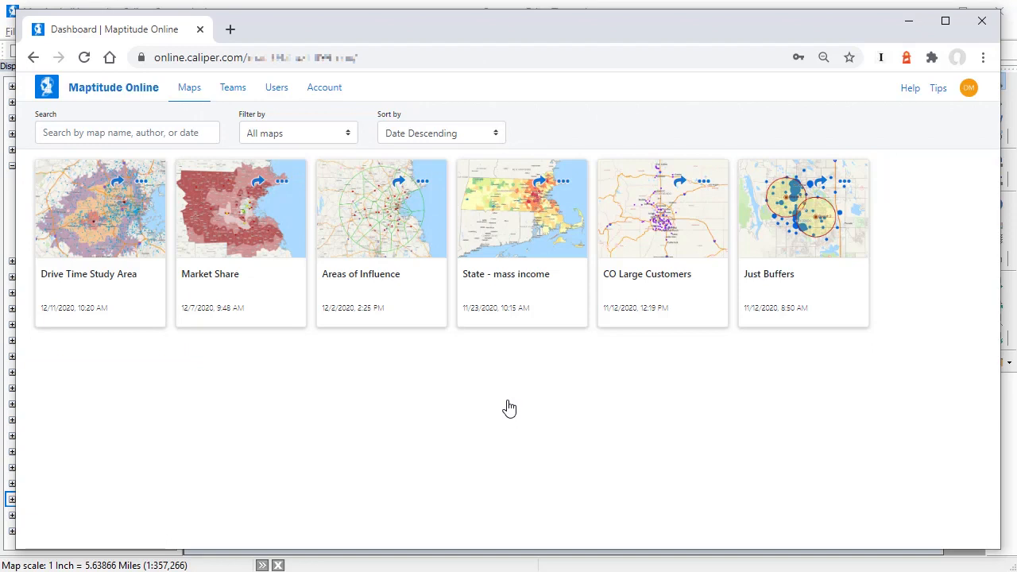
Step: Open the team sharing options for the Drive Time Study Area map, choose the Sales team, and close them without sharing
{"action": "left_click", "coordinate": [118, 183]}
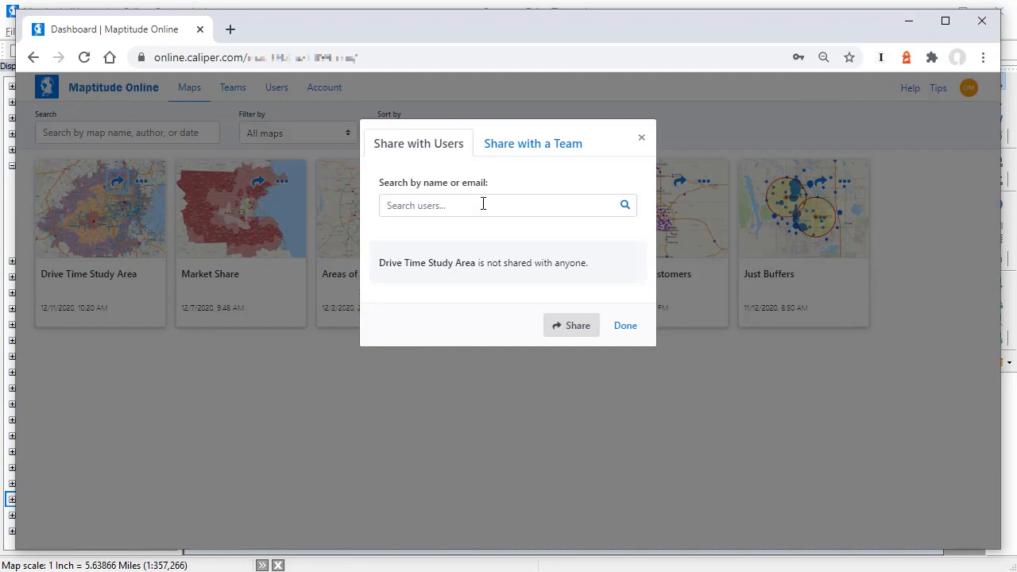
{"action": "left_click", "coordinate": [538, 155]}
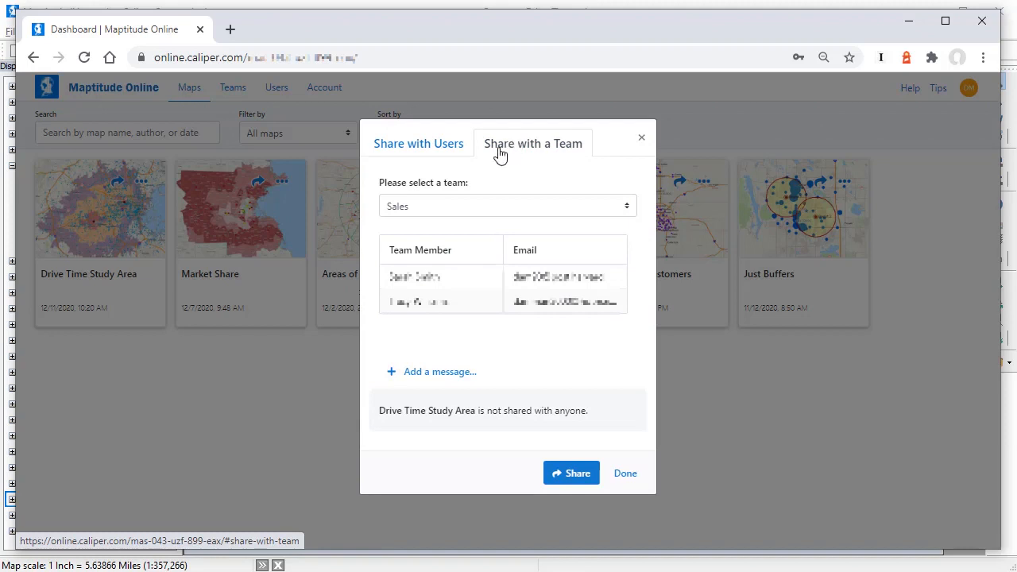
{"action": "left_click", "coordinate": [484, 207]}
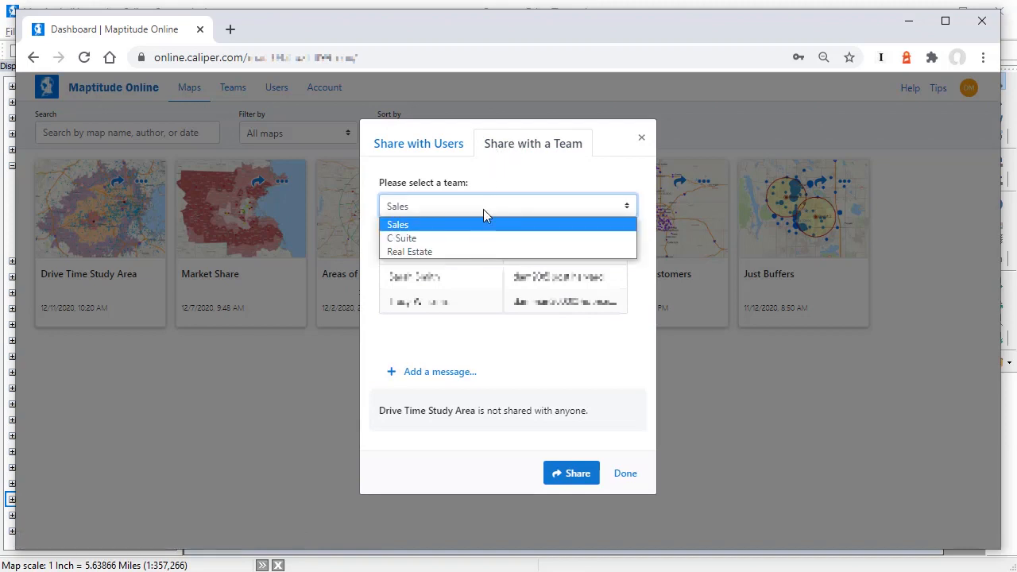
{"action": "left_click", "coordinate": [480, 225]}
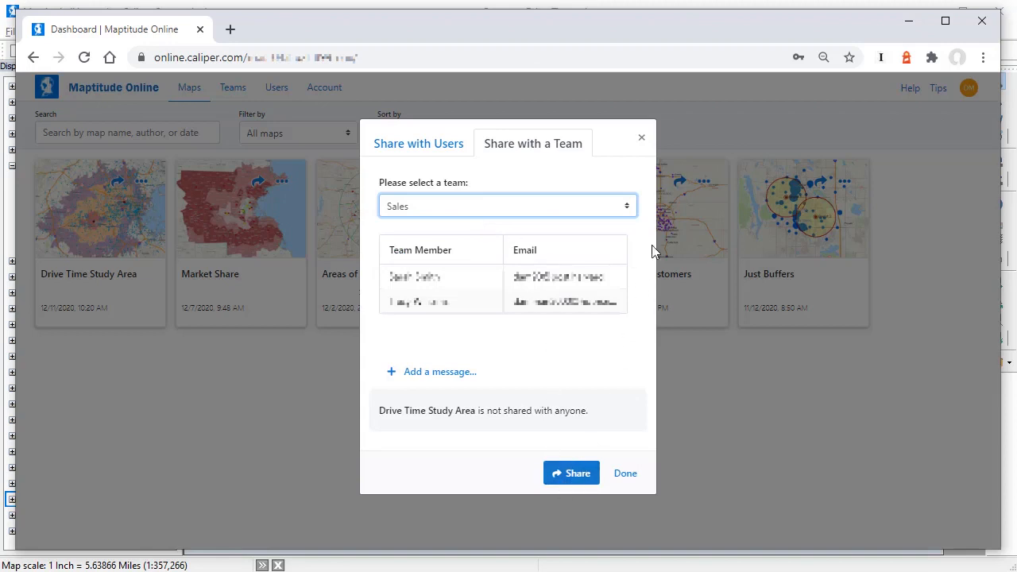
{"action": "left_click", "coordinate": [641, 139]}
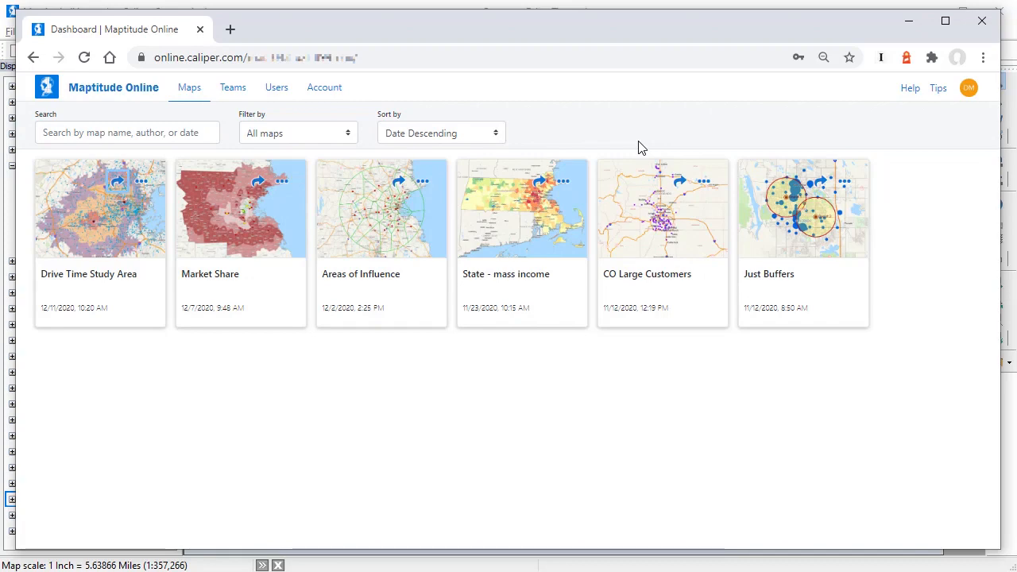
Step: Open the Drive Time Study Area map and examine it by zooming in and out, panning to the Store 1 area, and tilting and rotating it
{"action": "left_click", "coordinate": [139, 250]}
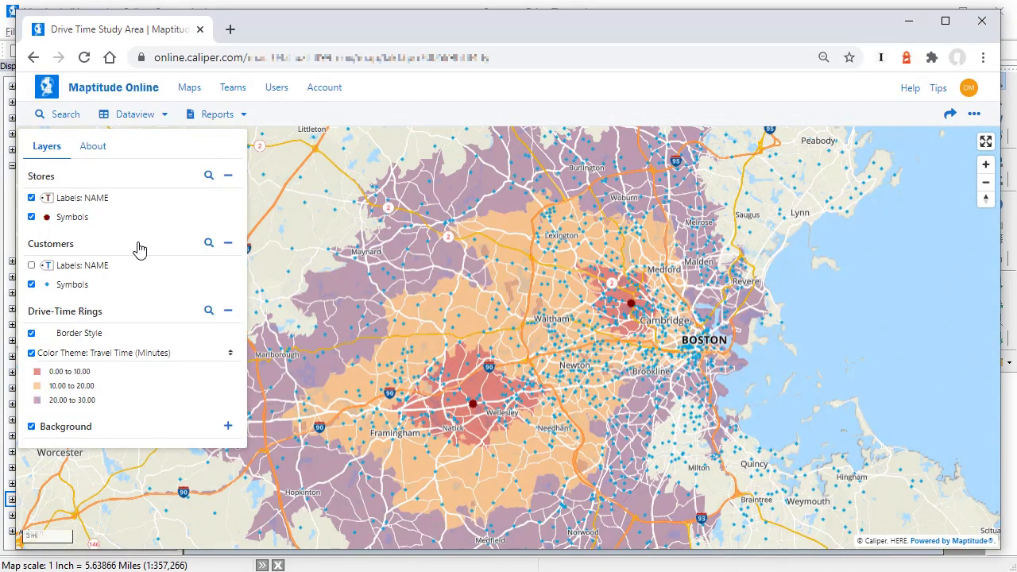
{"action": "left_click", "coordinate": [987, 167]}
{"action": "left_click", "coordinate": [987, 167]}
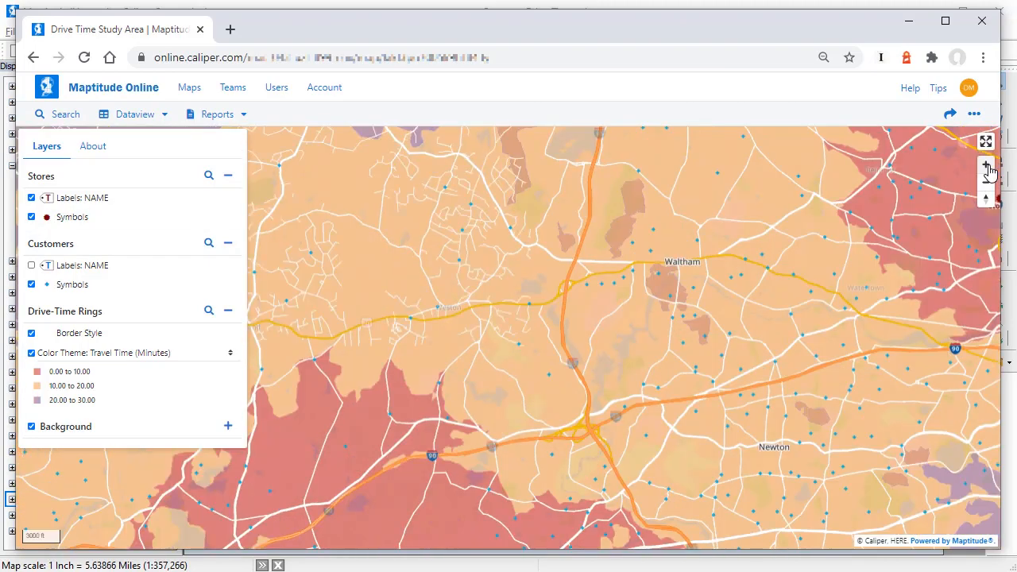
{"action": "left_click", "coordinate": [987, 167]}
{"action": "left_click", "coordinate": [987, 167]}
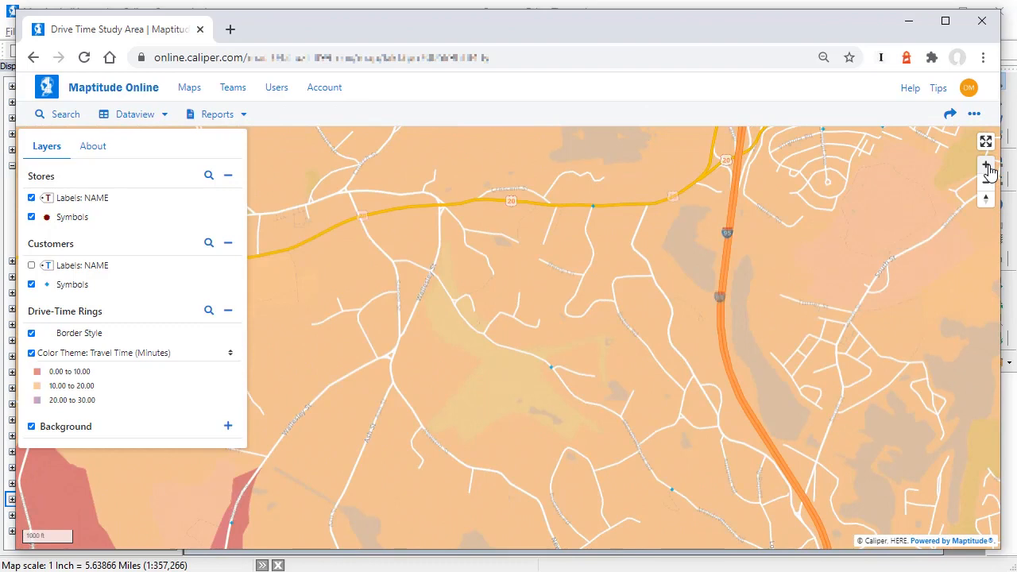
{"action": "left_click", "coordinate": [988, 184]}
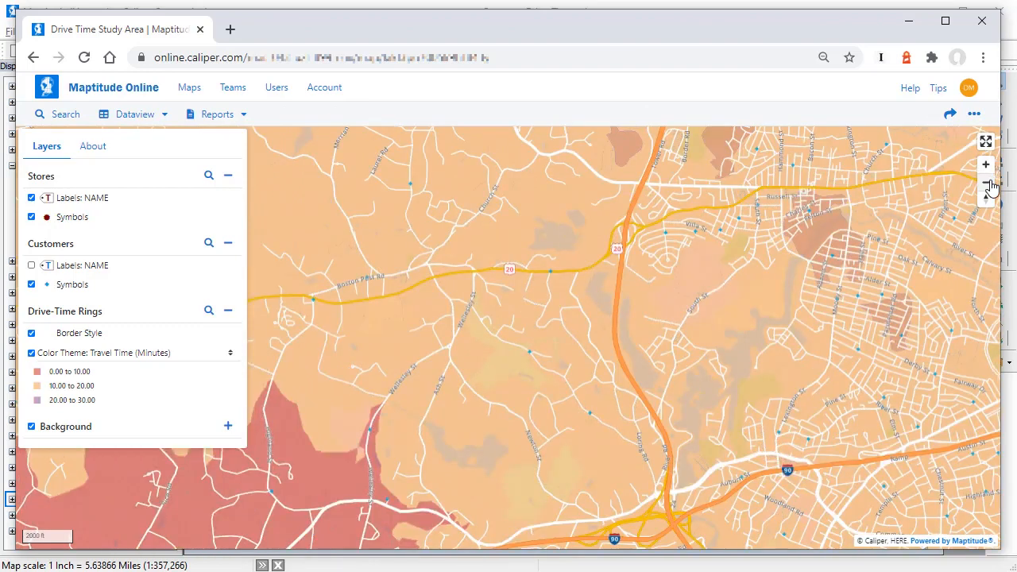
{"action": "left_click", "coordinate": [988, 183]}
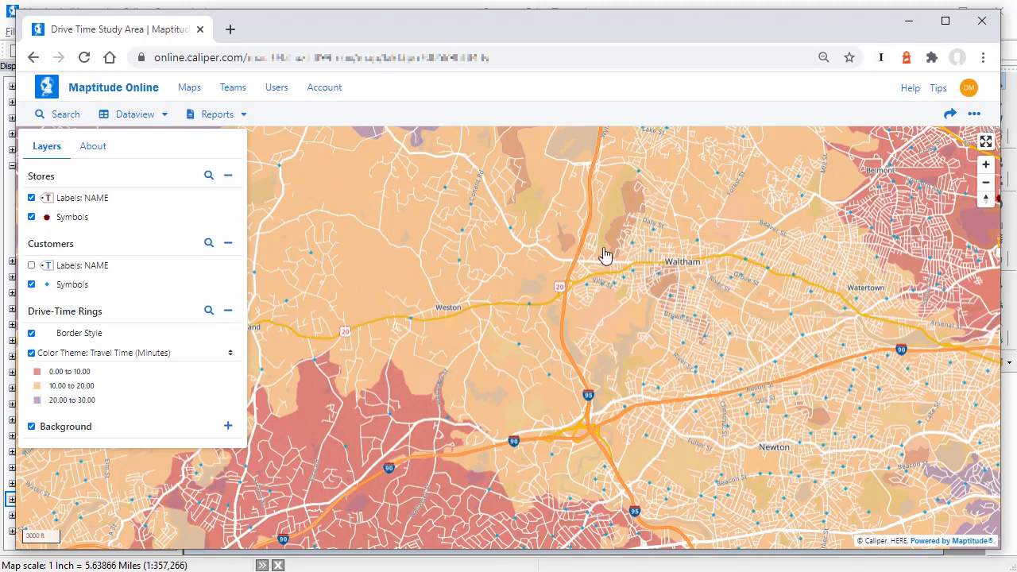
{"action": "left_click_drag", "start_coordinate": [374, 294], "coordinate": [920, 81]}
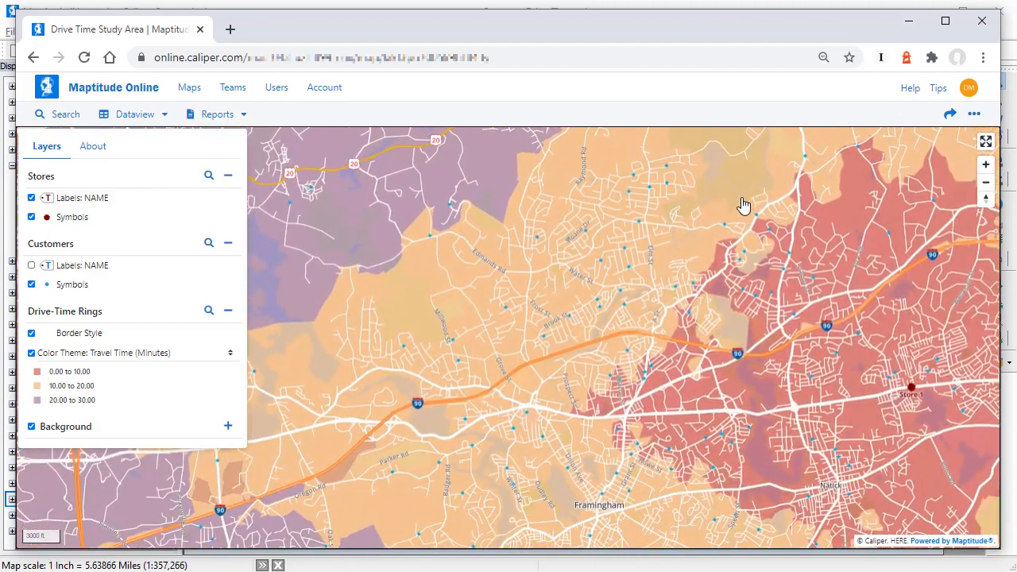
{"action": "left_click_drag", "start_coordinate": [477, 443], "coordinate": [516, 345]}
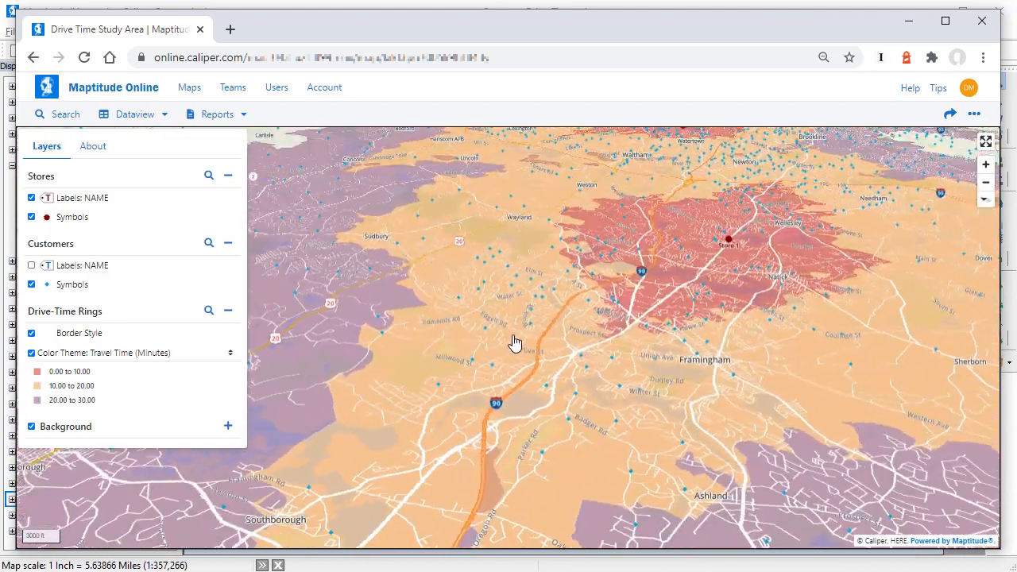
Step: Reset the map's tilt and rotation, and locate ZIP code 02478 with an address search
{"action": "left_click", "coordinate": [985, 201]}
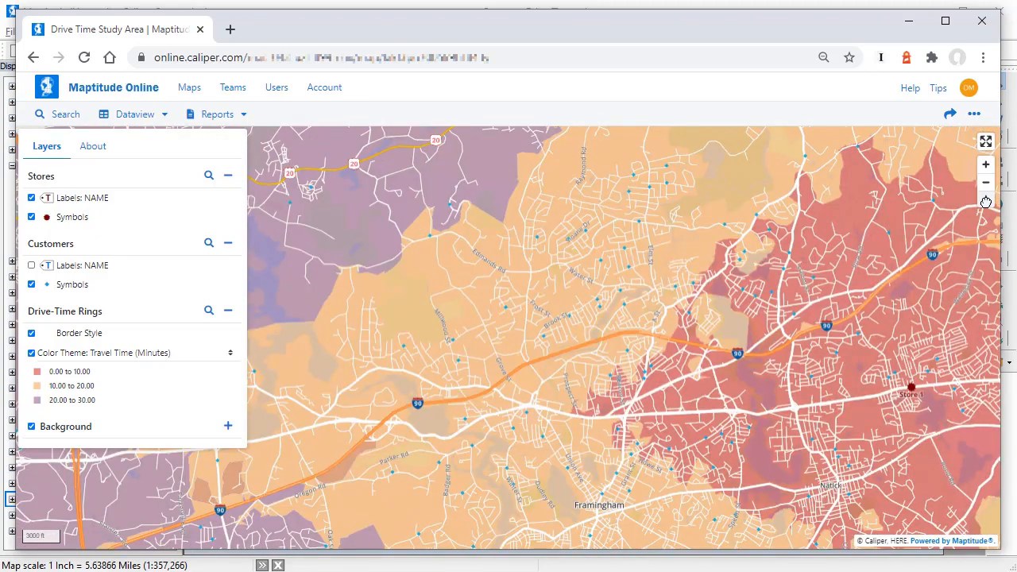
{"action": "left_click", "coordinate": [61, 116]}
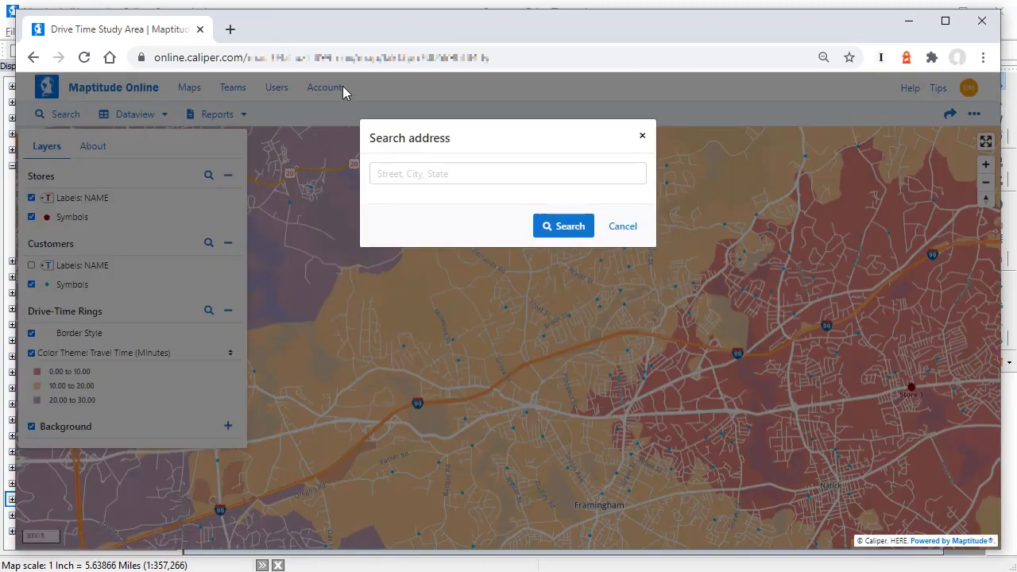
{"action": "left_click", "coordinate": [409, 173]}
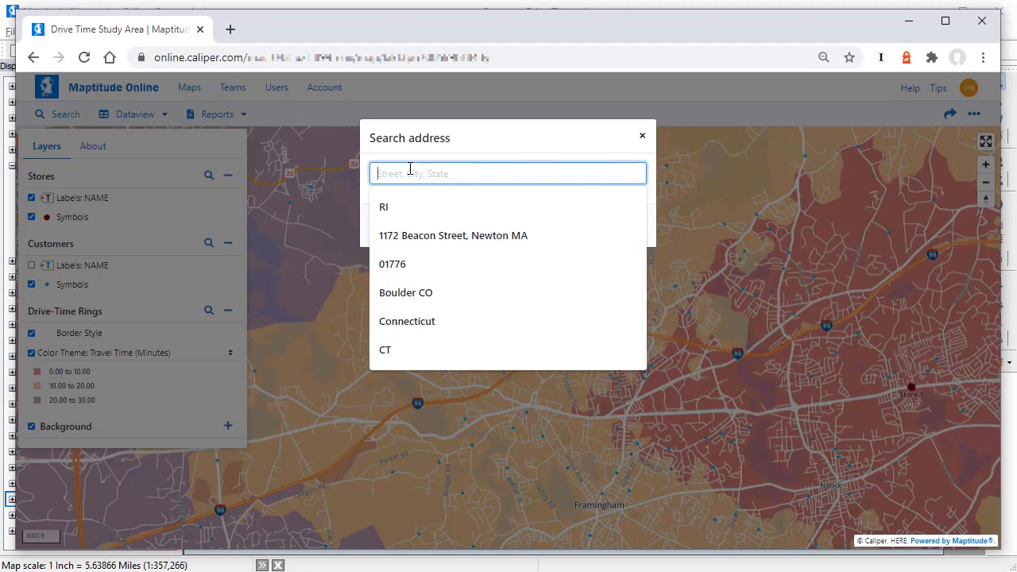
{"action": "type", "text": "02478"}
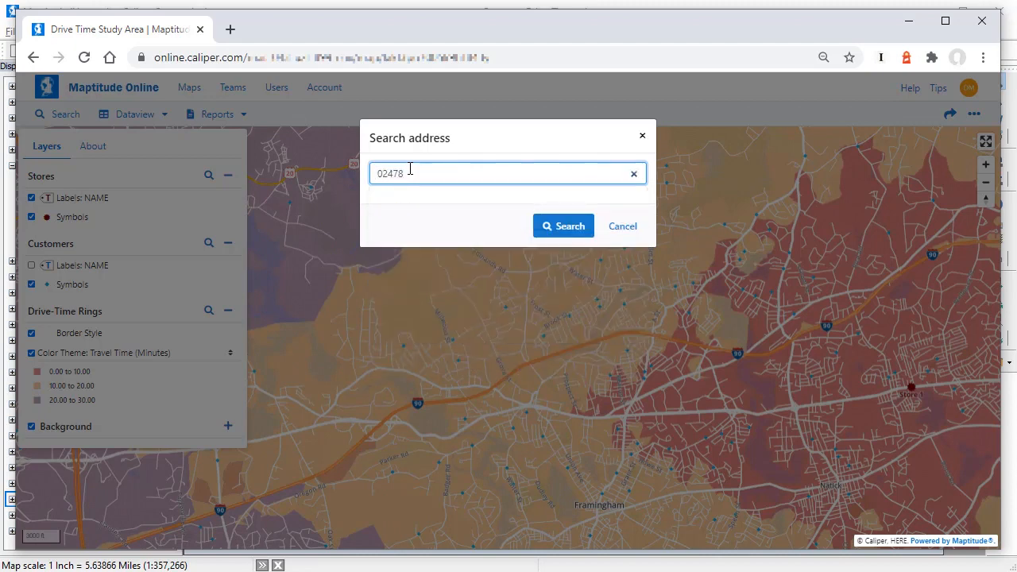
{"action": "left_click", "coordinate": [559, 228]}
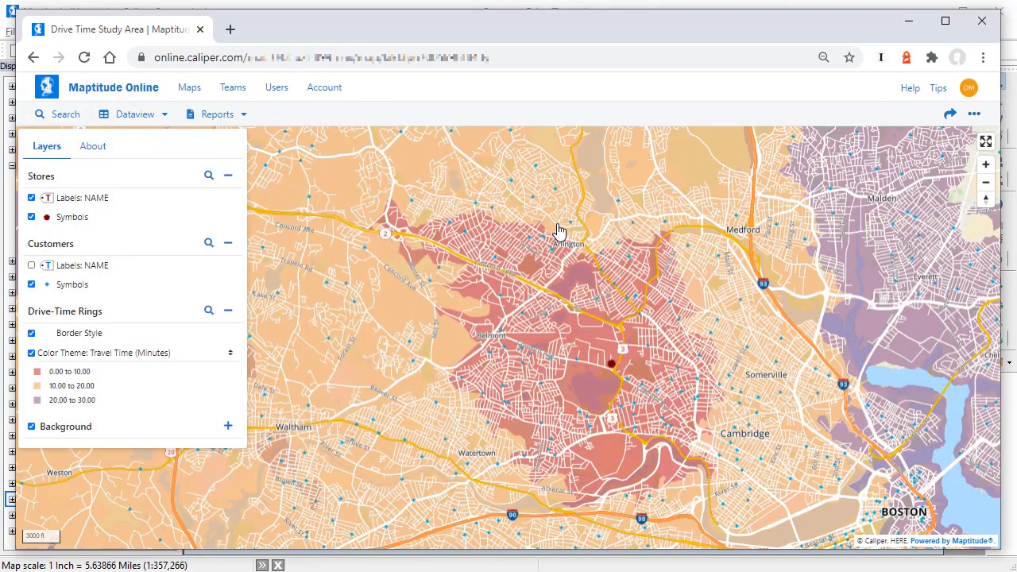
Step: Hide the US Street layer in the map background and show it again
{"action": "left_click", "coordinate": [228, 426]}
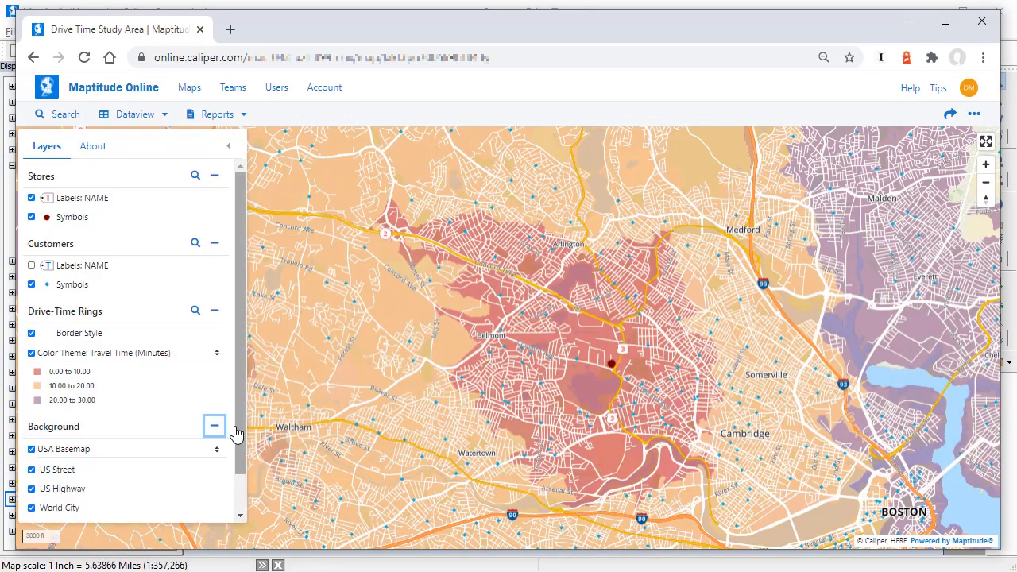
{"action": "left_click", "coordinate": [32, 471]}
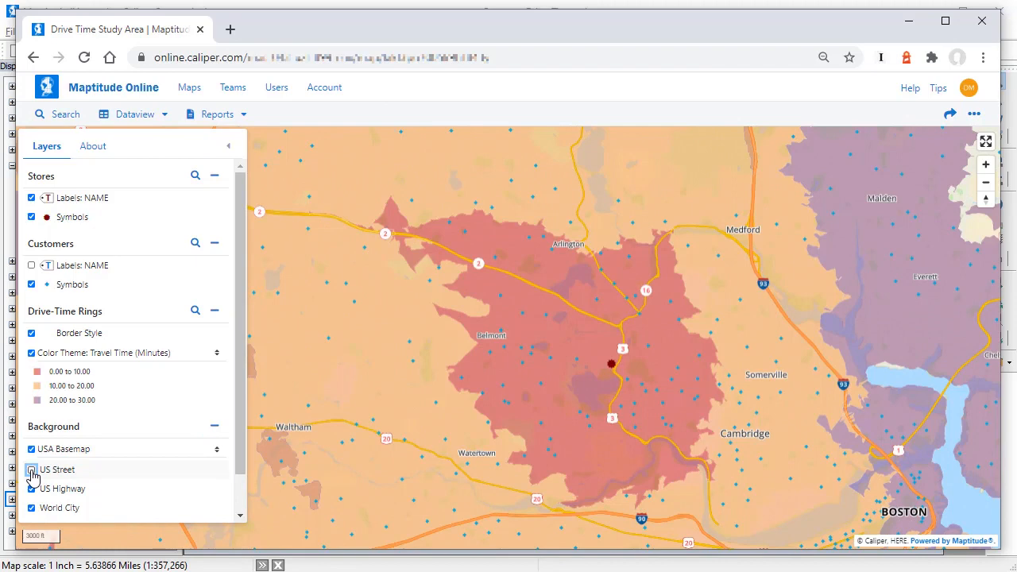
{"action": "left_click", "coordinate": [32, 470]}
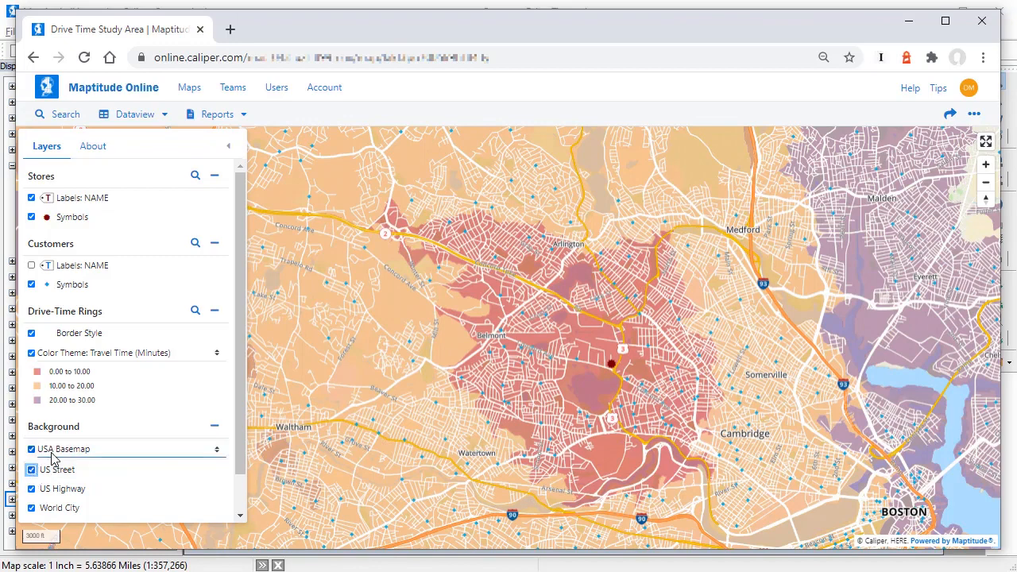
Step: Switch the background basemap to USGS Aerial Imagery and back to USA Basemap
{"action": "left_click", "coordinate": [53, 449]}
{"action": "key", "text": "Escape"}
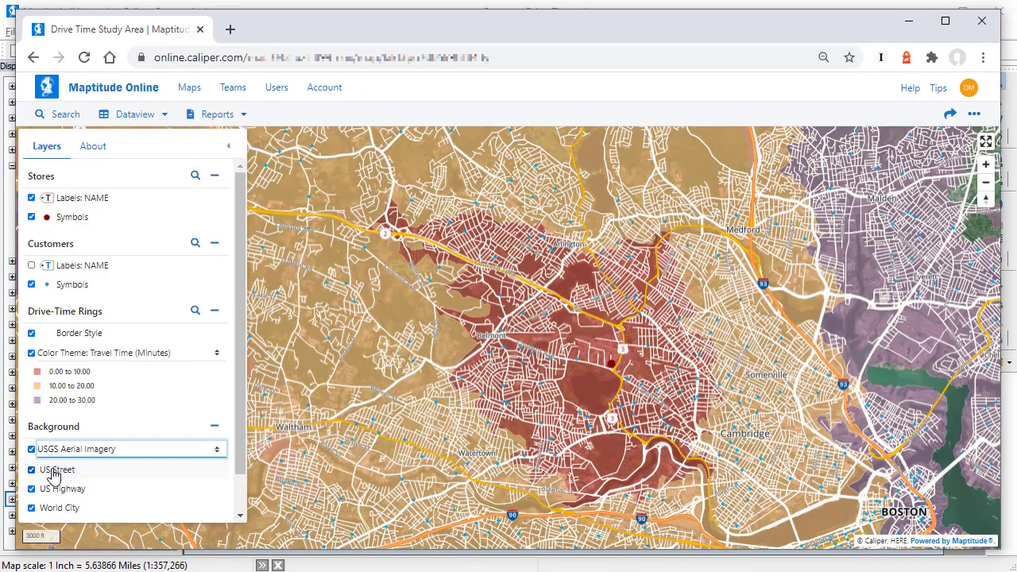
{"action": "left_click", "coordinate": [62, 450]}
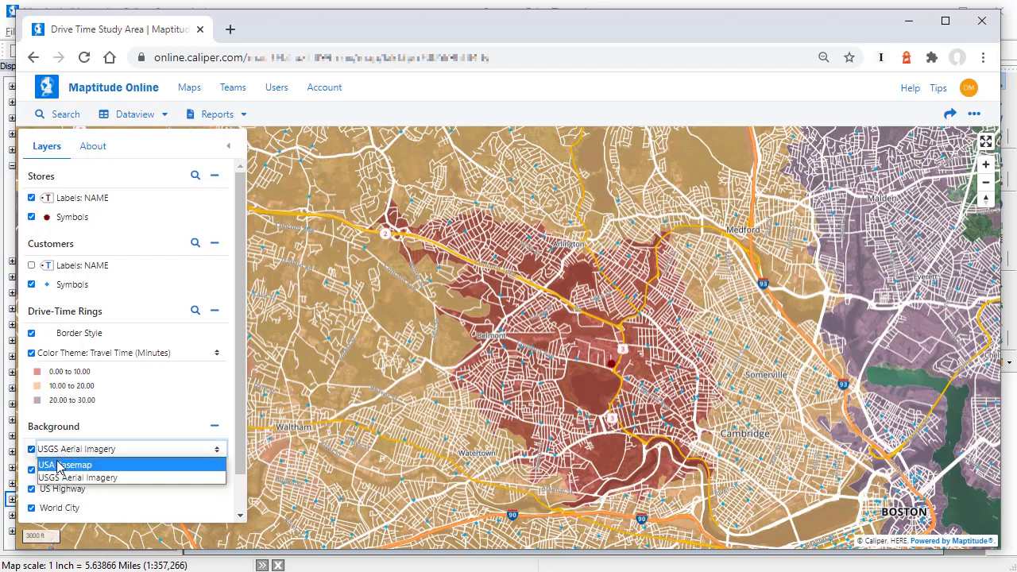
{"action": "left_click", "coordinate": [58, 464]}
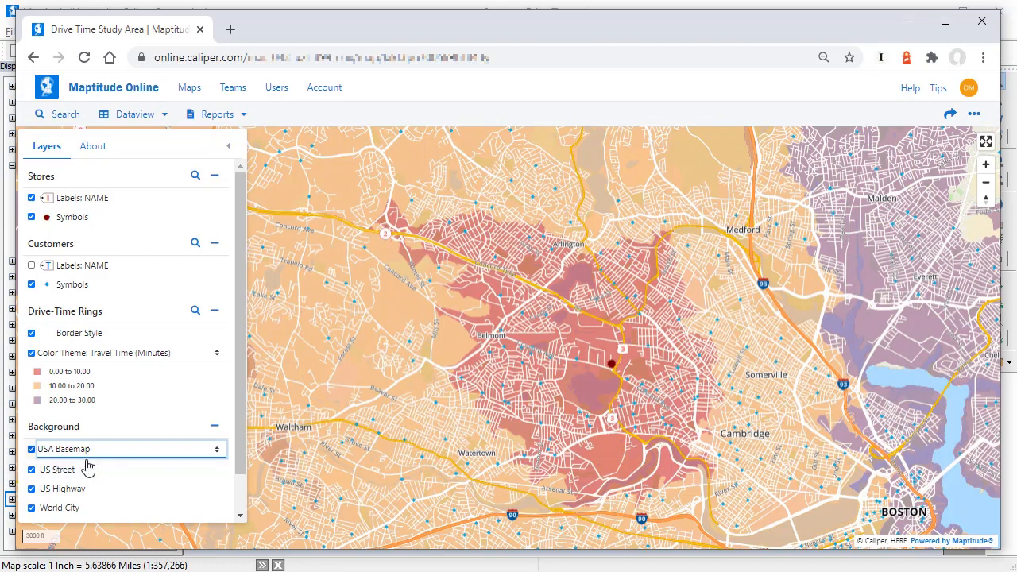
Step: Inspect the attributes of a customer near the Cambridge store and the 10-to-20-minute drive-time ring, including the ring's population and customer sales fields
{"action": "left_click", "coordinate": [577, 363]}
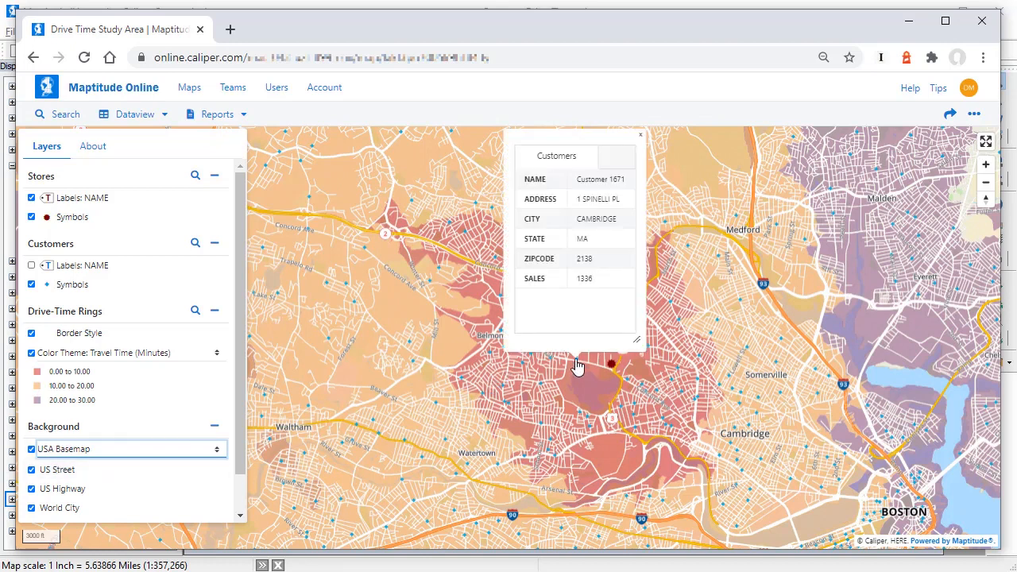
{"action": "left_click", "coordinate": [610, 365]}
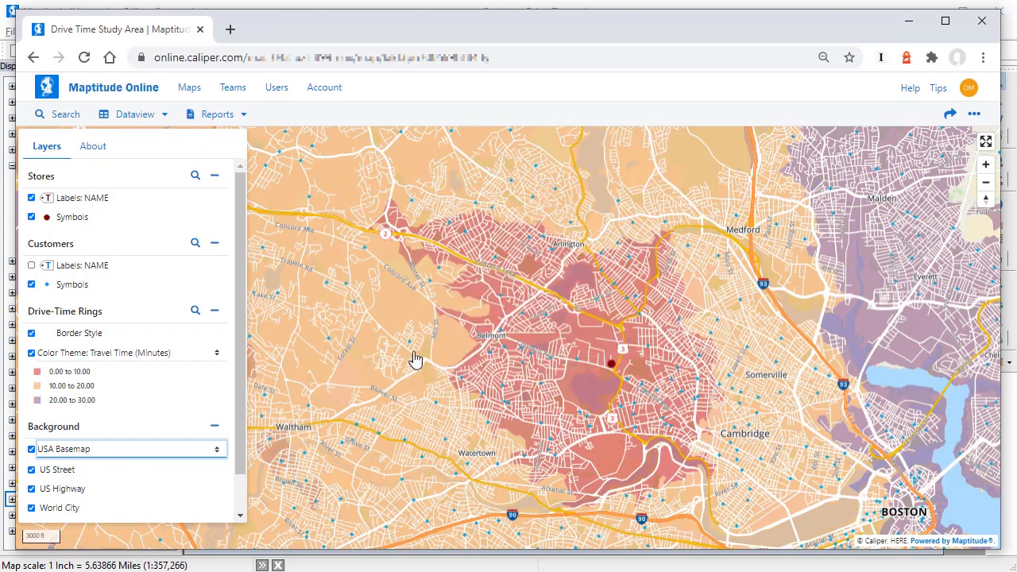
{"action": "left_click", "coordinate": [402, 314]}
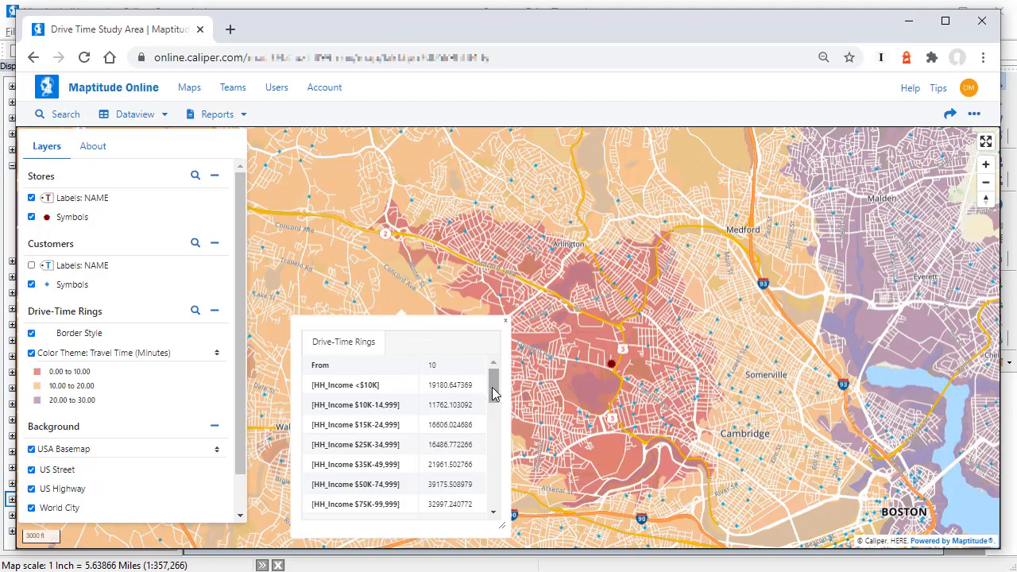
{"action": "left_click_drag", "start_coordinate": [492, 393], "coordinate": [494, 433]}
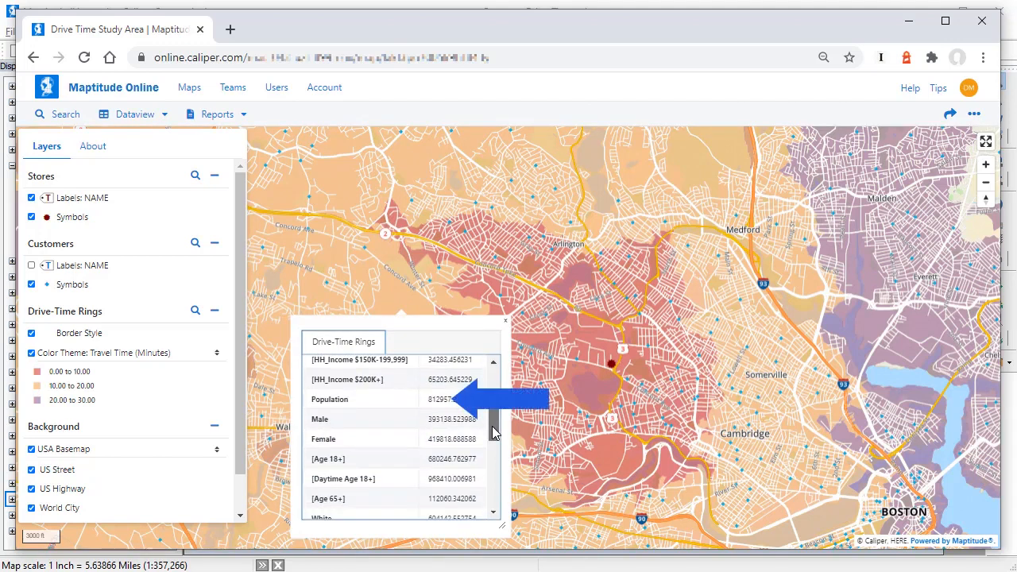
{"action": "left_click_drag", "start_coordinate": [493, 433], "coordinate": [494, 507]}
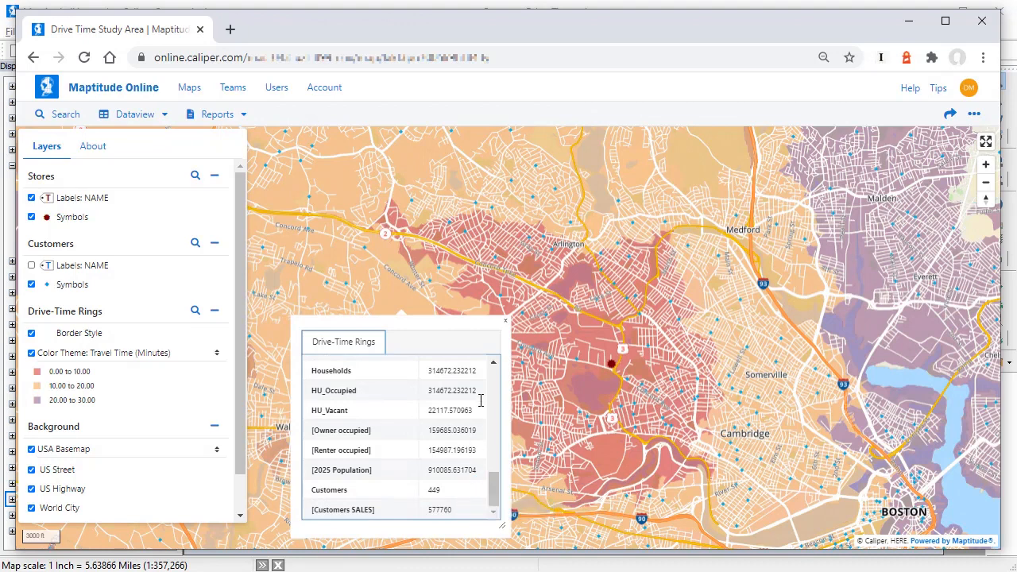
{"action": "left_click", "coordinate": [506, 321]}
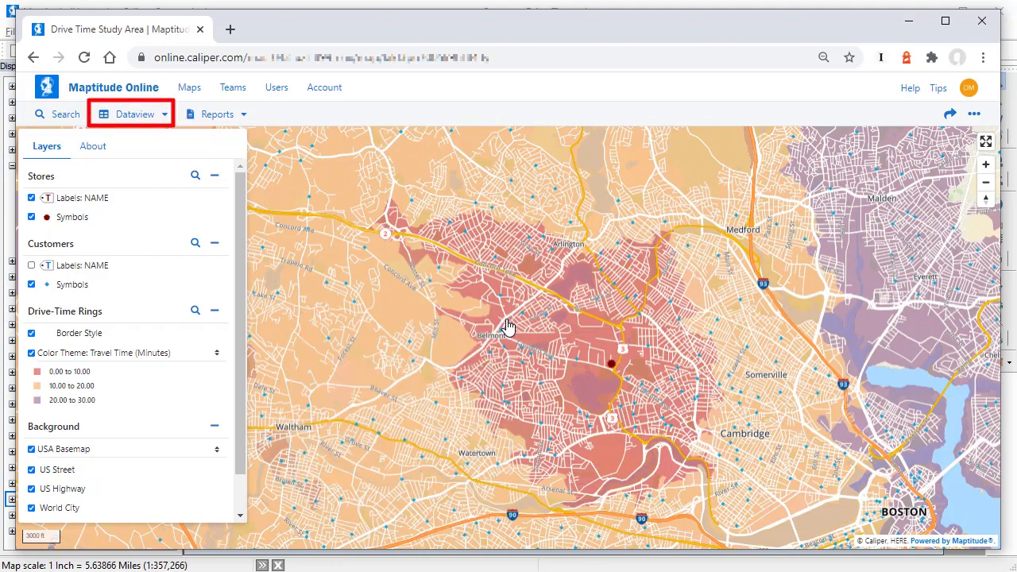
Step: Filter the Customers dataview to SALES greater than or equal to 3000 and sort it by SALES in descending order
{"action": "left_click", "coordinate": [147, 118]}
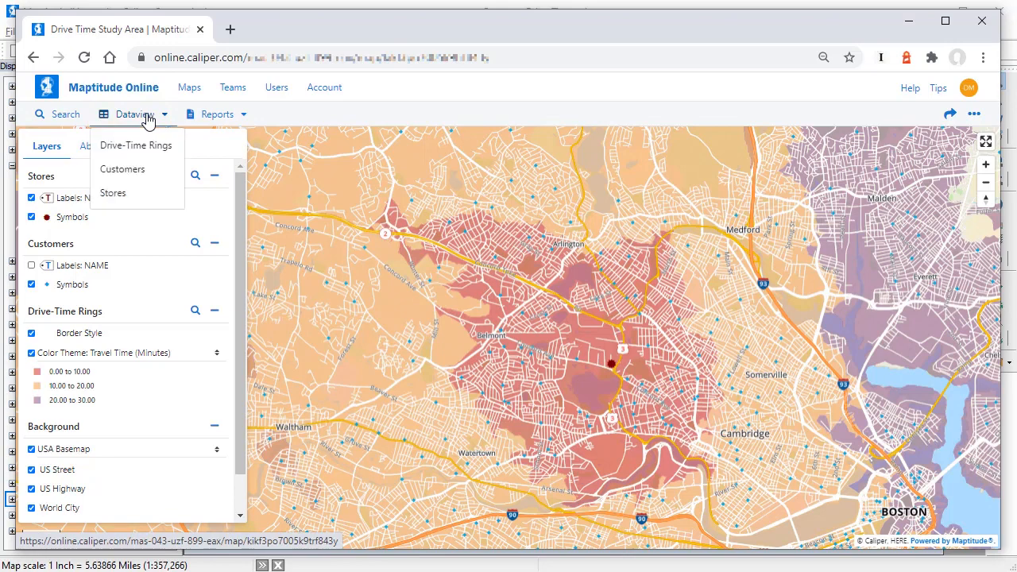
{"action": "left_click", "coordinate": [115, 171]}
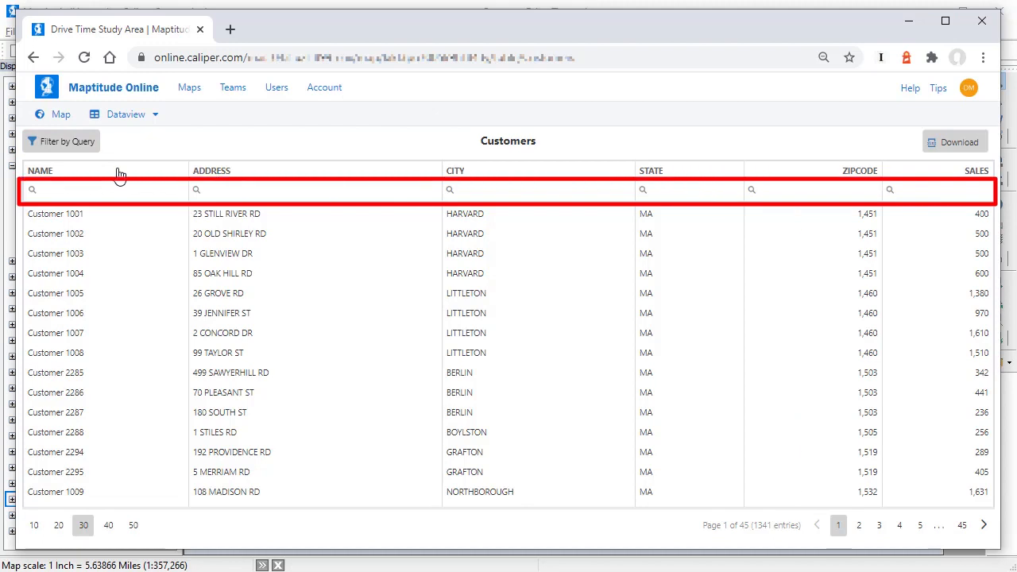
{"action": "left_click", "coordinate": [890, 192]}
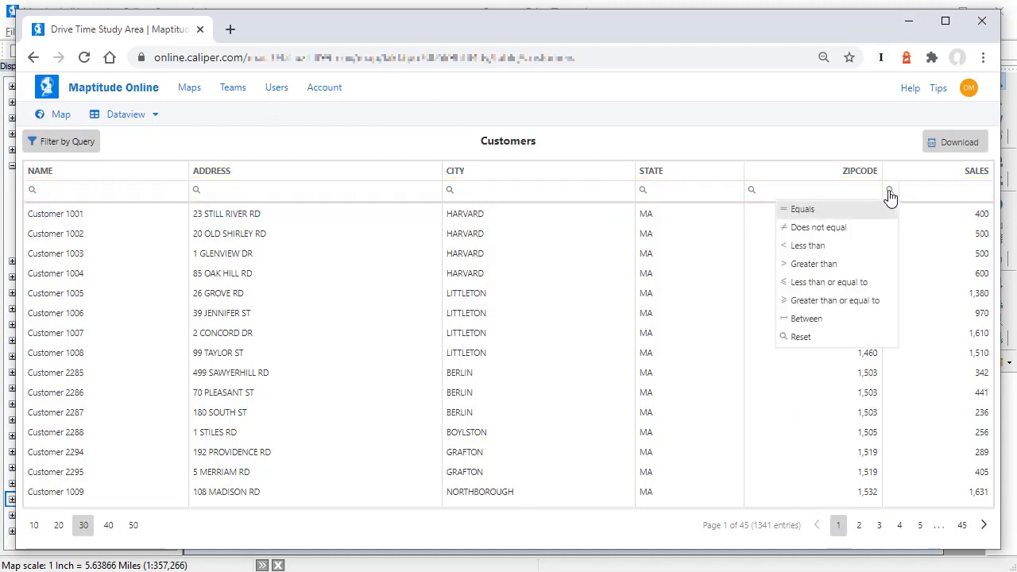
{"action": "left_click", "coordinate": [851, 302]}
{"action": "type", "text": "3000"}
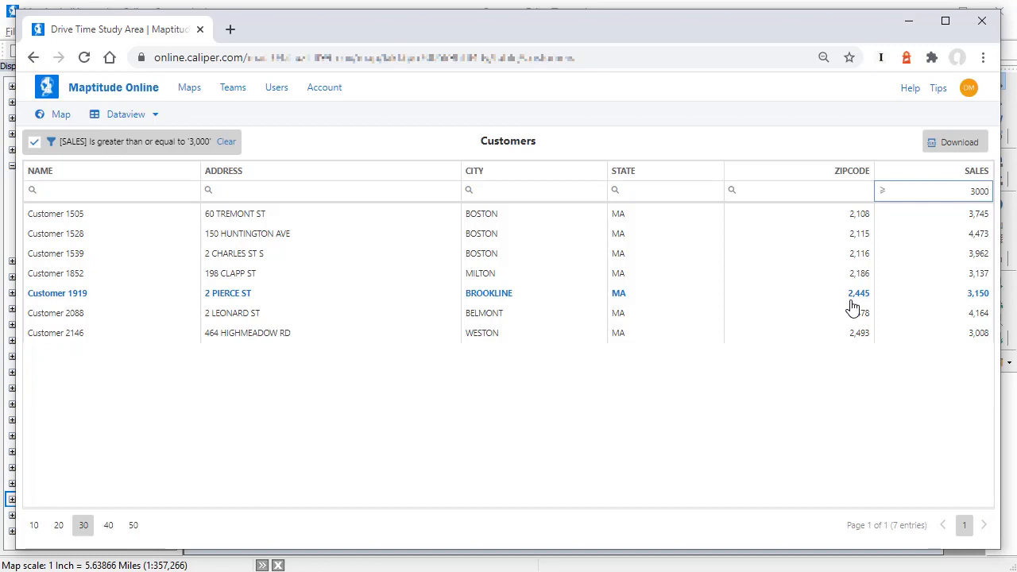
{"action": "left_click", "coordinate": [926, 178]}
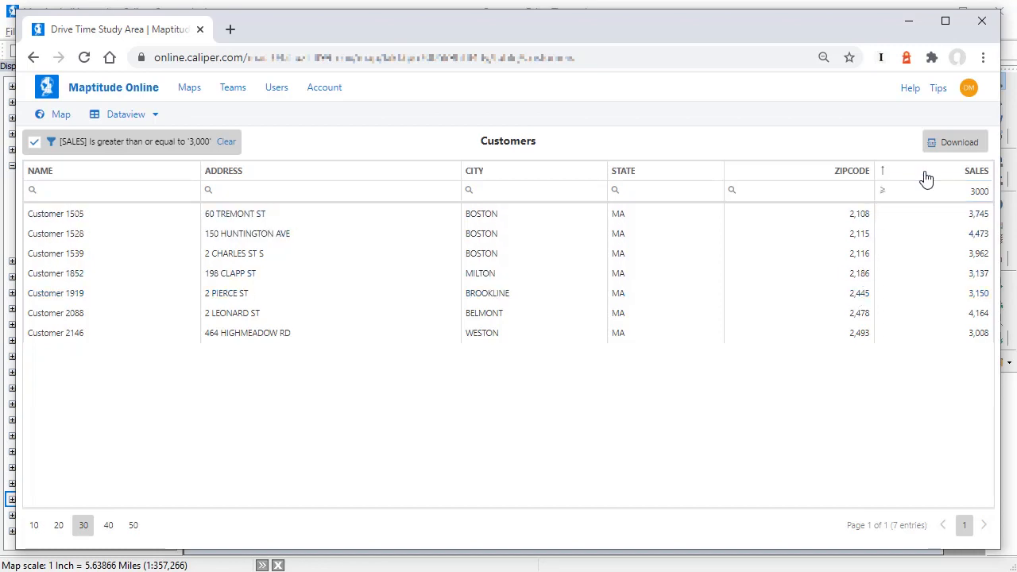
{"action": "left_click", "coordinate": [926, 178]}
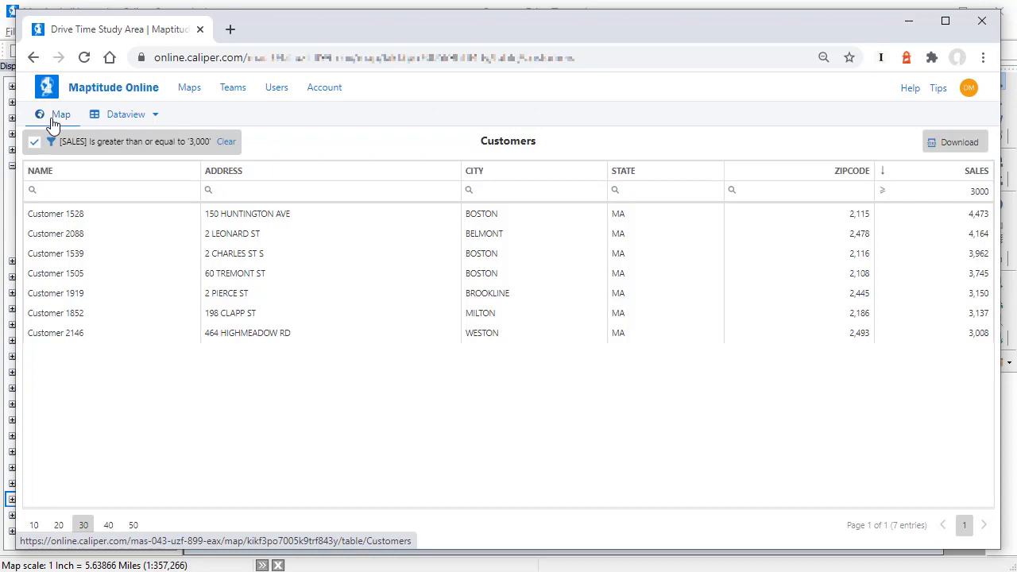
Step: Locate the customer with the highest sales on the map, turn on the Customers NAME labels, and open the map's additional actions
{"action": "left_click", "coordinate": [68, 227]}
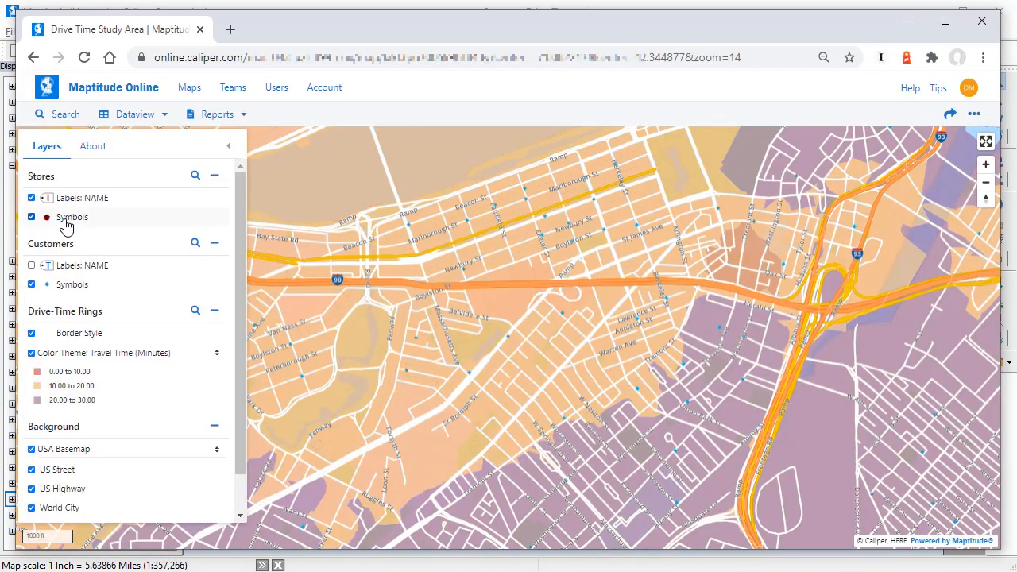
{"action": "left_click", "coordinate": [31, 267]}
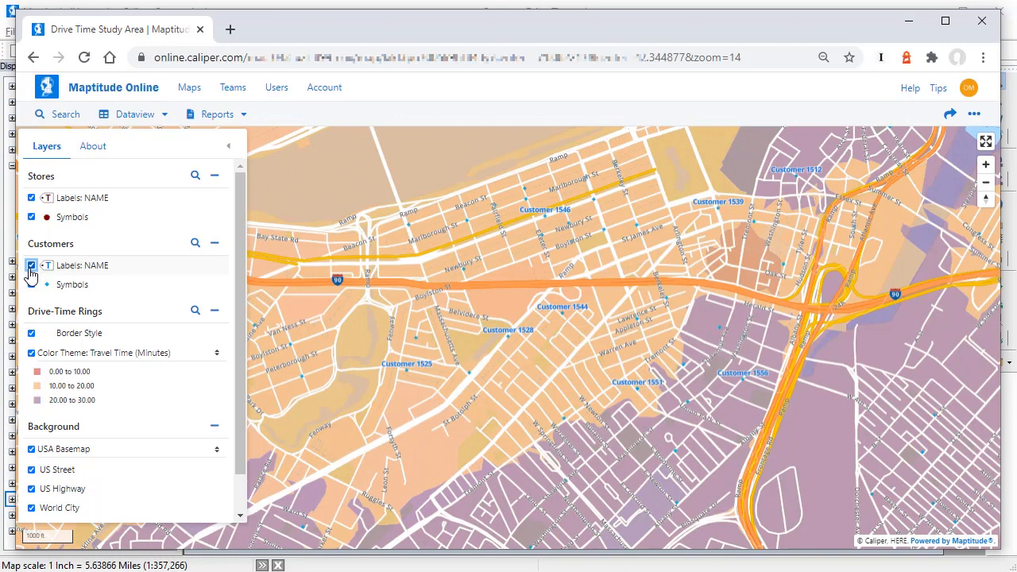
{"action": "left_click", "coordinate": [974, 115]}
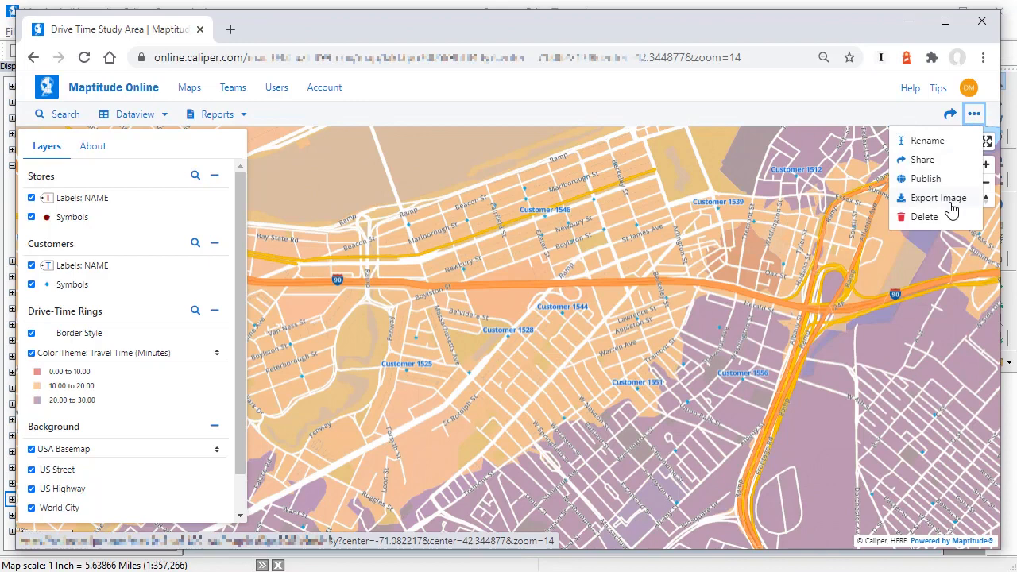
Step: Open the Drive-Time Rings Report, review it through the end of page 2, and return to the list of maps
{"action": "left_click", "coordinate": [222, 116]}
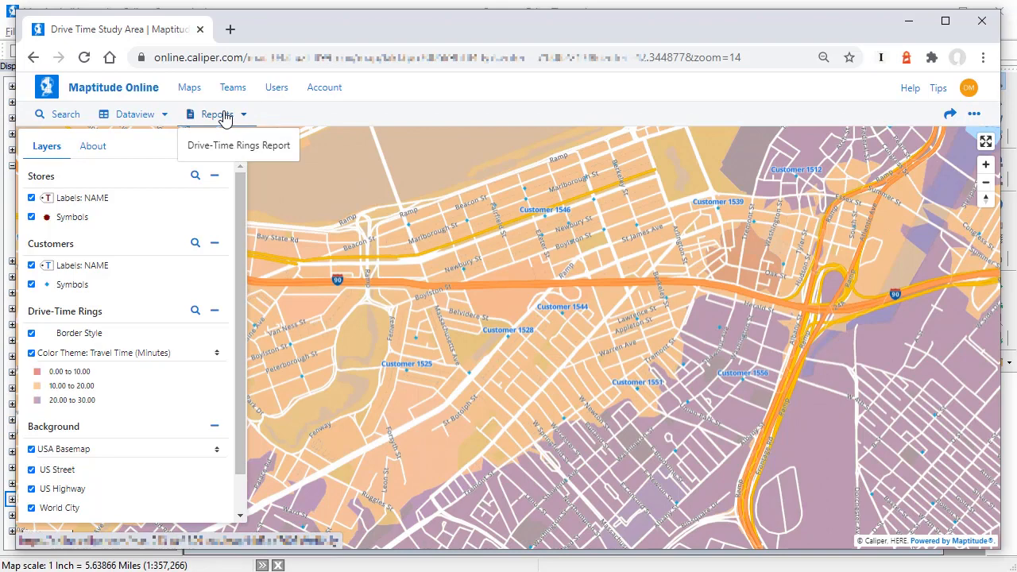
{"action": "left_click", "coordinate": [213, 149]}
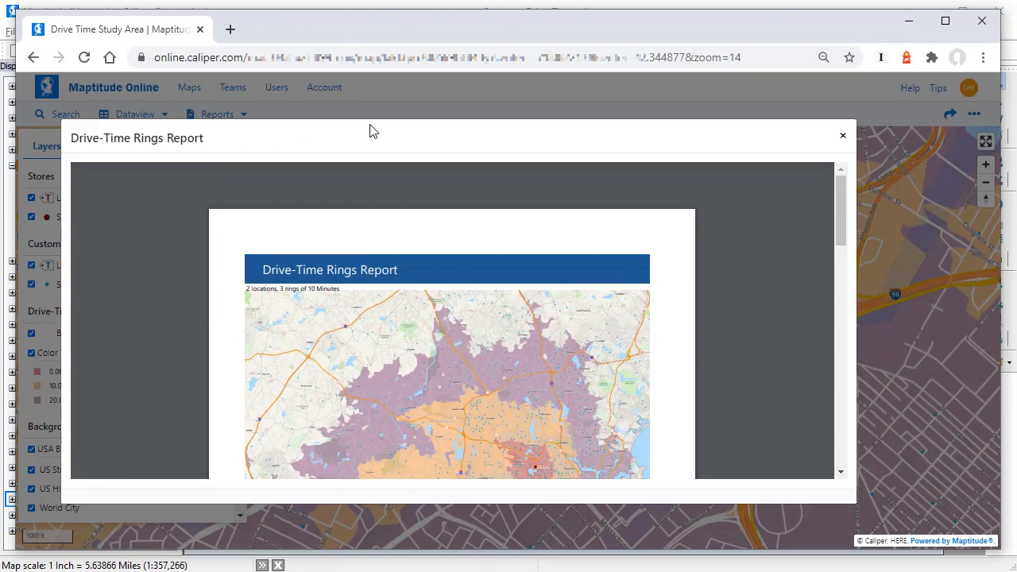
{"action": "left_click_drag", "start_coordinate": [839, 209], "coordinate": [812, 430]}
{"action": "scroll", "coordinate": [813, 430], "scroll_direction": "down", "scroll_amount": 1}
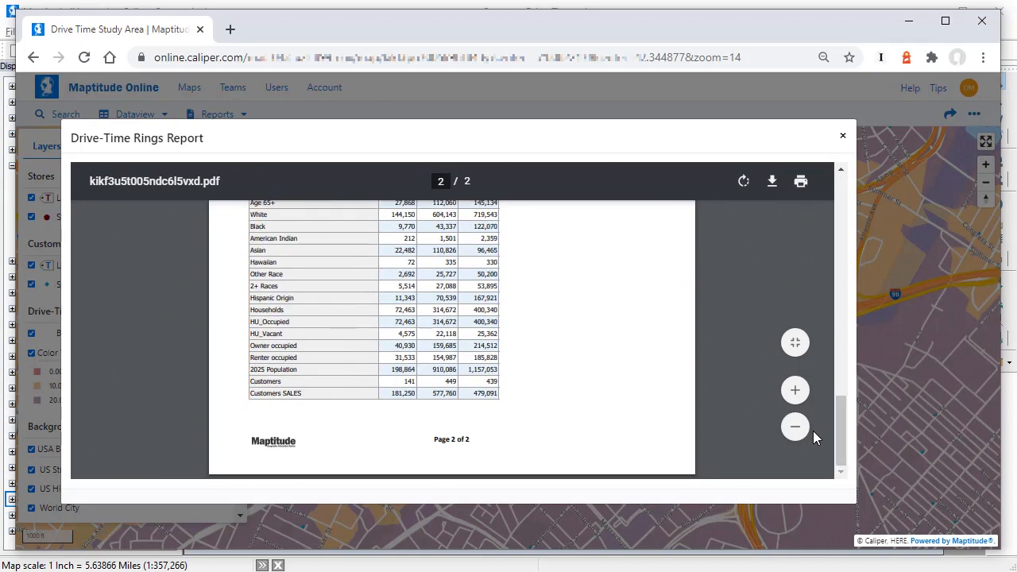
{"action": "left_click", "coordinate": [843, 136]}
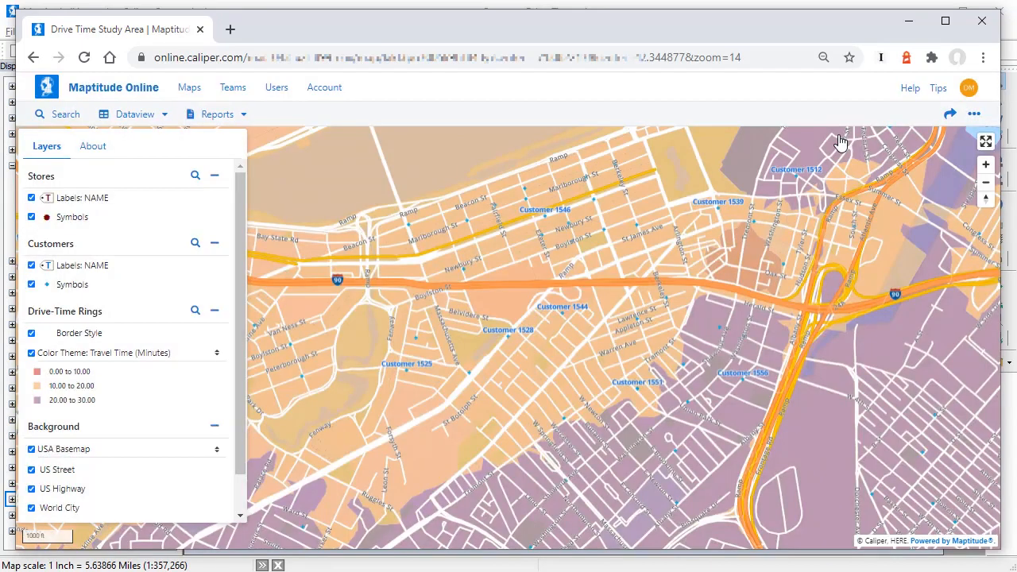
{"action": "left_click", "coordinate": [199, 90]}
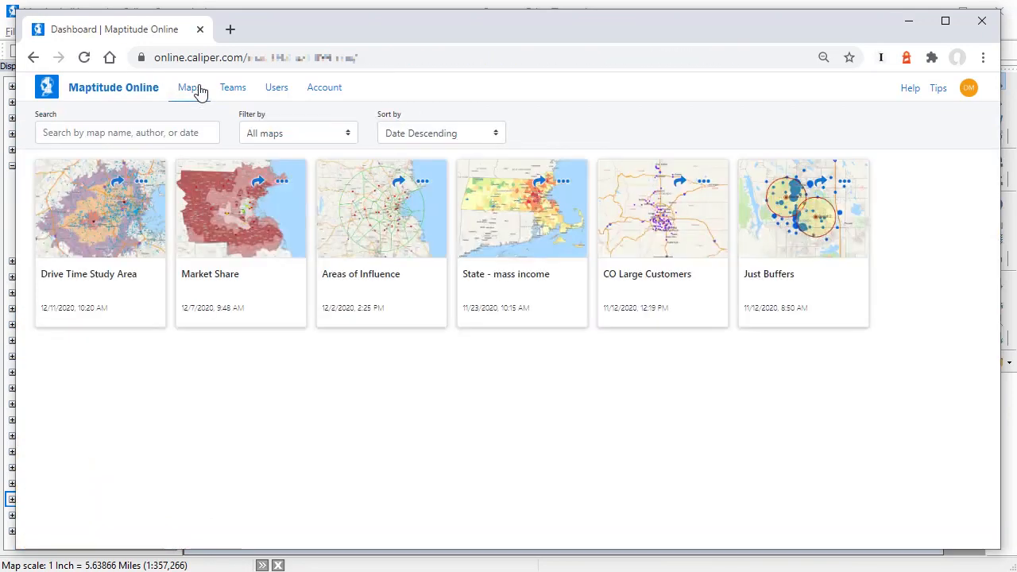